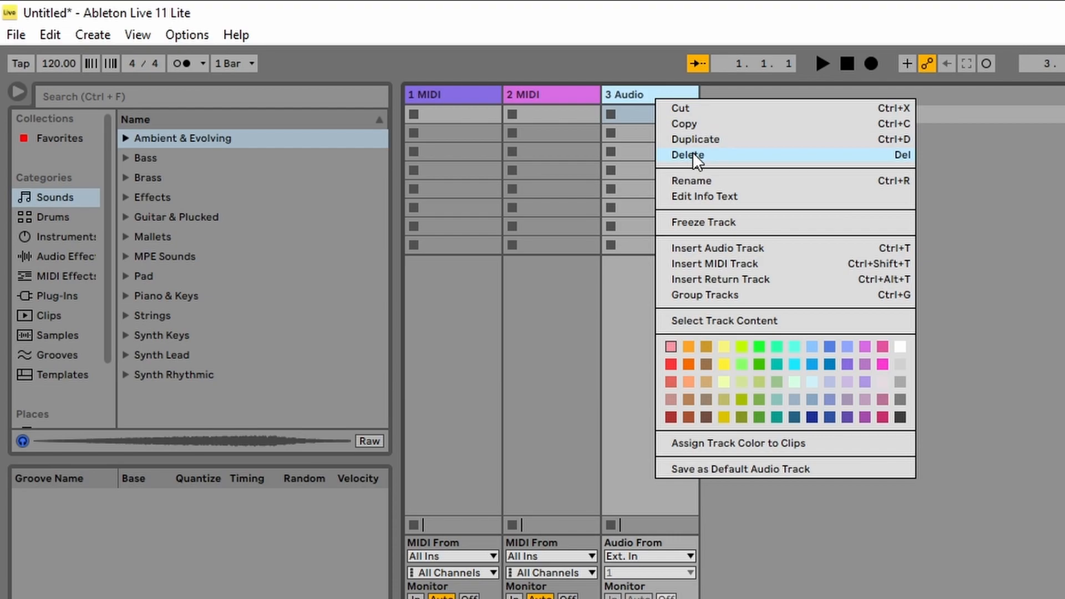
# - Delete the 3 Audio track and expand the Ambient & Evolving folder of the Sounds category
pyautogui.click(693, 156)
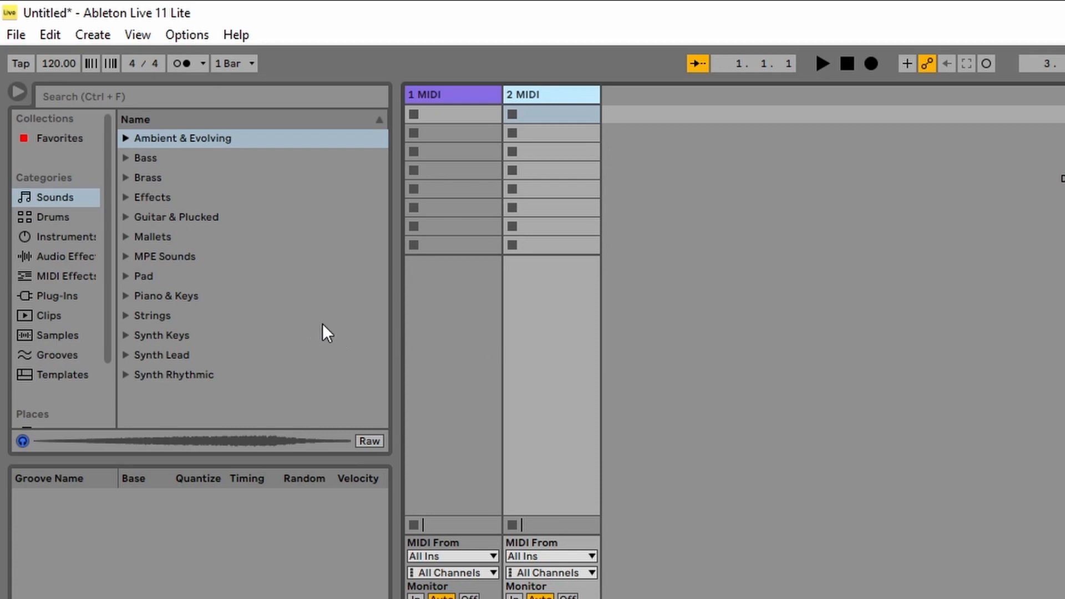
pyautogui.click(60, 200)
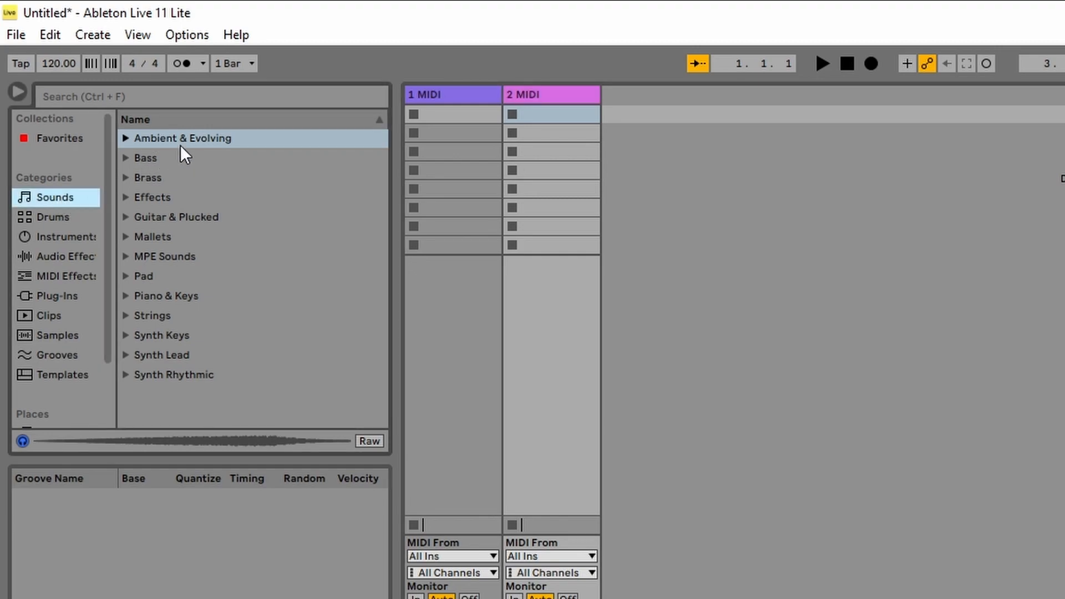
pyautogui.click(126, 138)
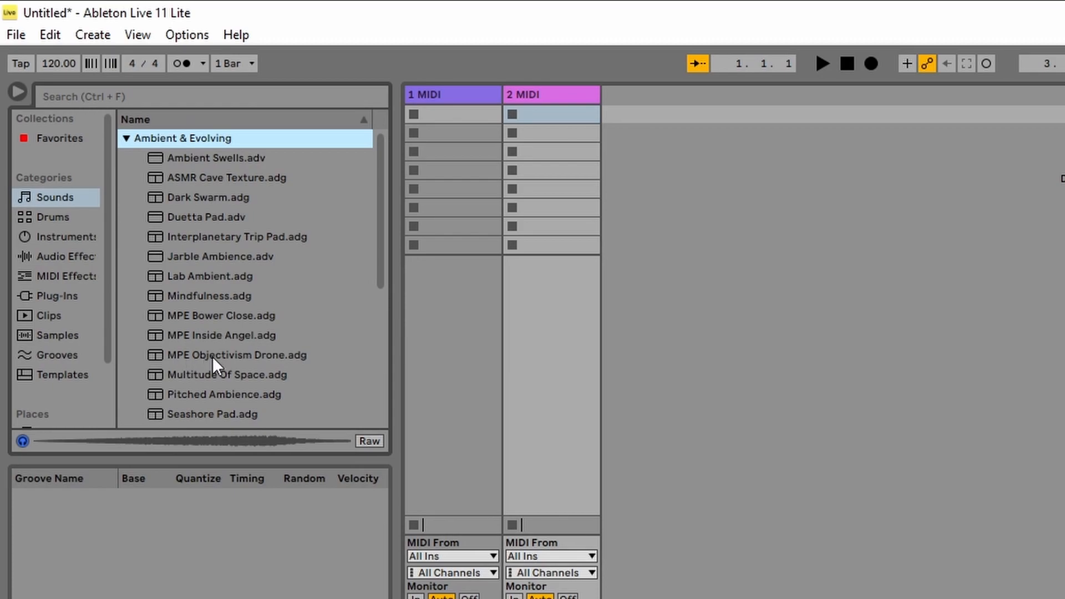
# - Preview the MPE Objectivism Drone.adg preset and load it onto the first MIDI track
pyautogui.click(294, 353)
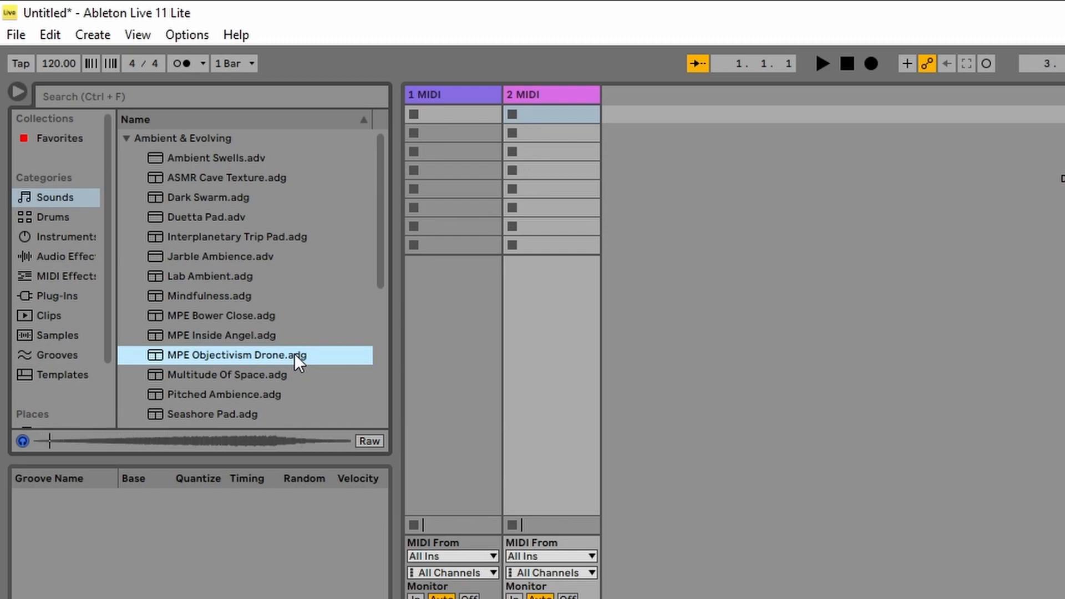
pyautogui.click(25, 447)
pyautogui.click(20, 445)
pyautogui.click(705, 447)
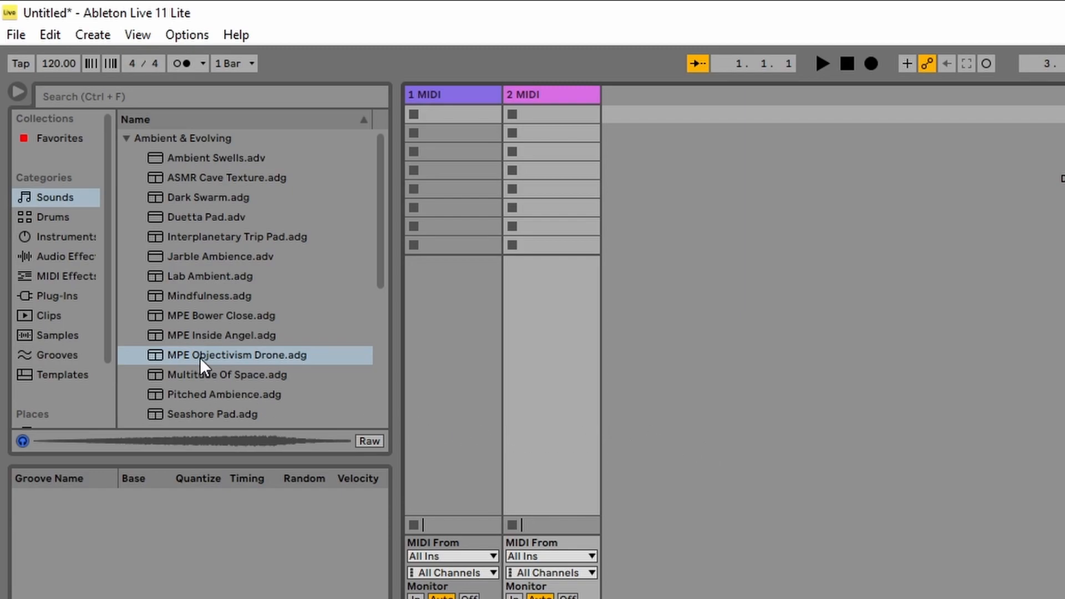
pyautogui.moveTo(200, 358); pyautogui.dragTo(429, 111)
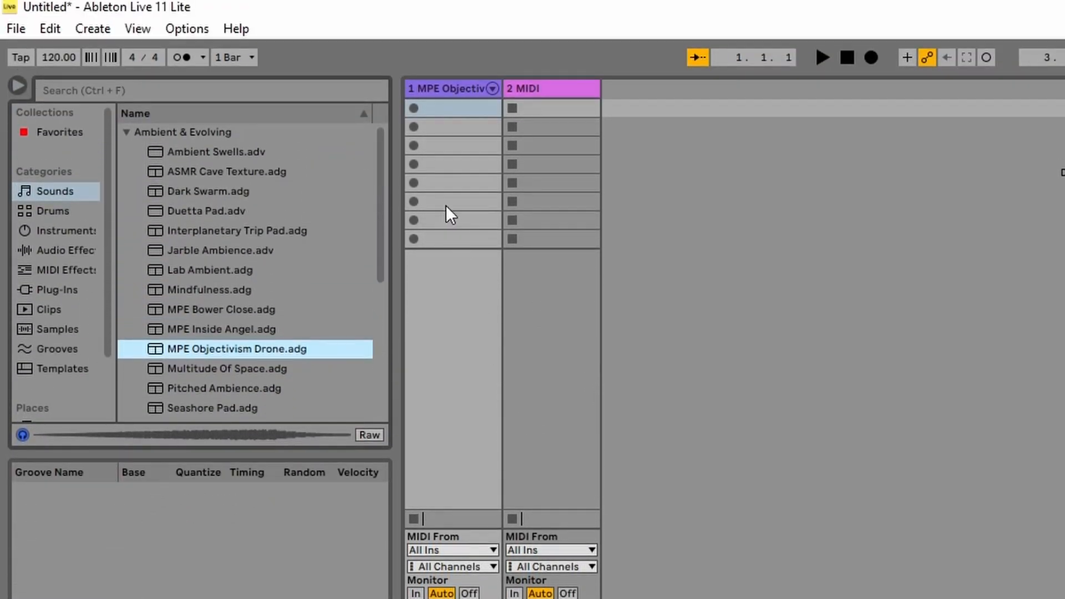
# - Create a MIDI clip in track 1's first slot with a loop length of 4 bars and the B Major scale enabled
pyautogui.doubleClick(454, 109)
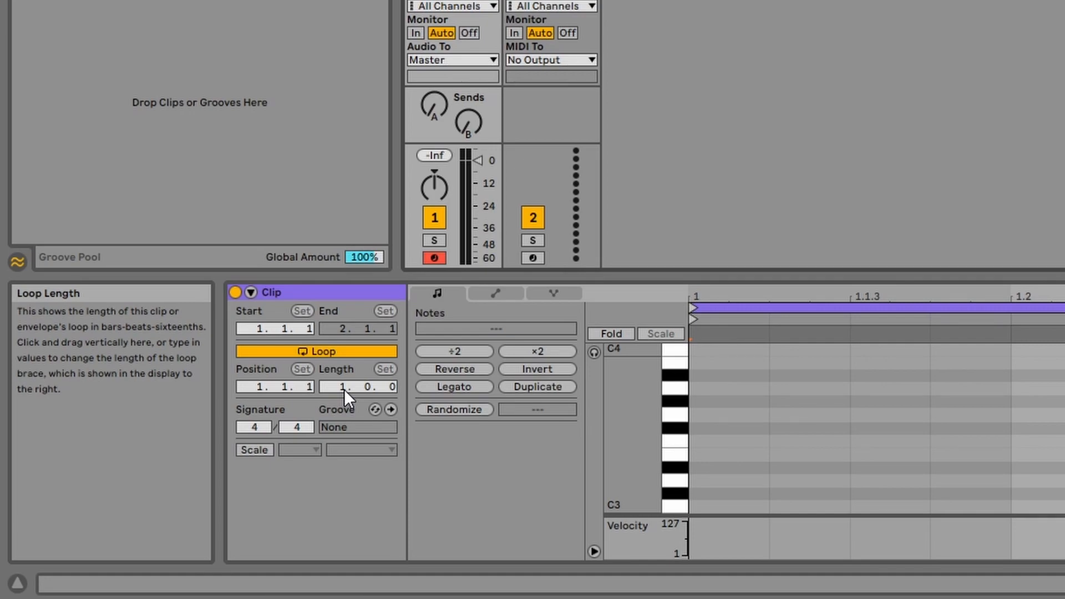
pyautogui.moveTo(343, 387); pyautogui.dragTo(343, 355)
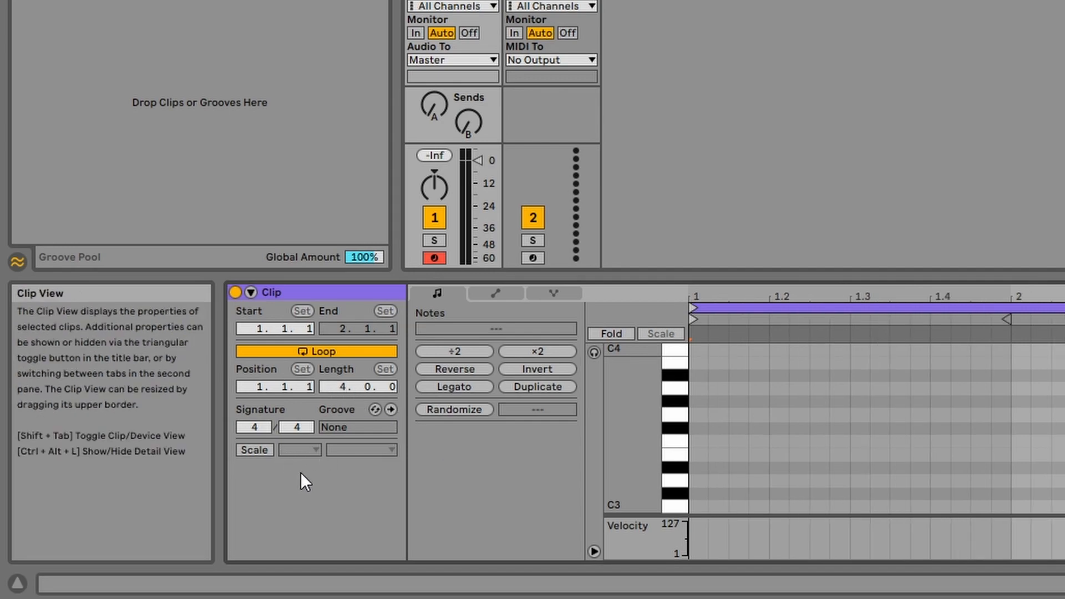
pyautogui.click(256, 450)
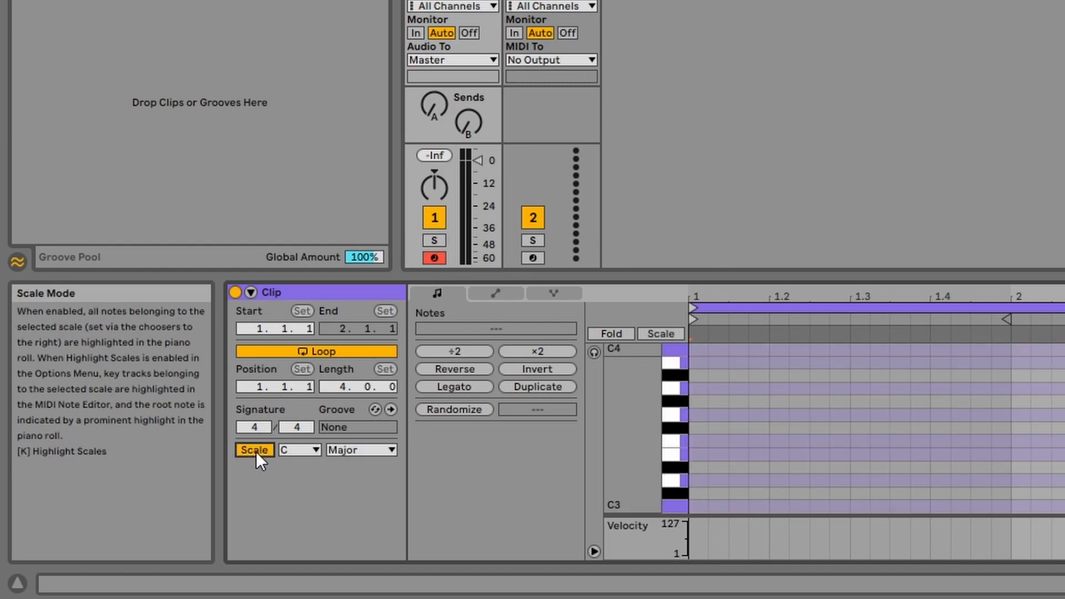
pyautogui.click(291, 450)
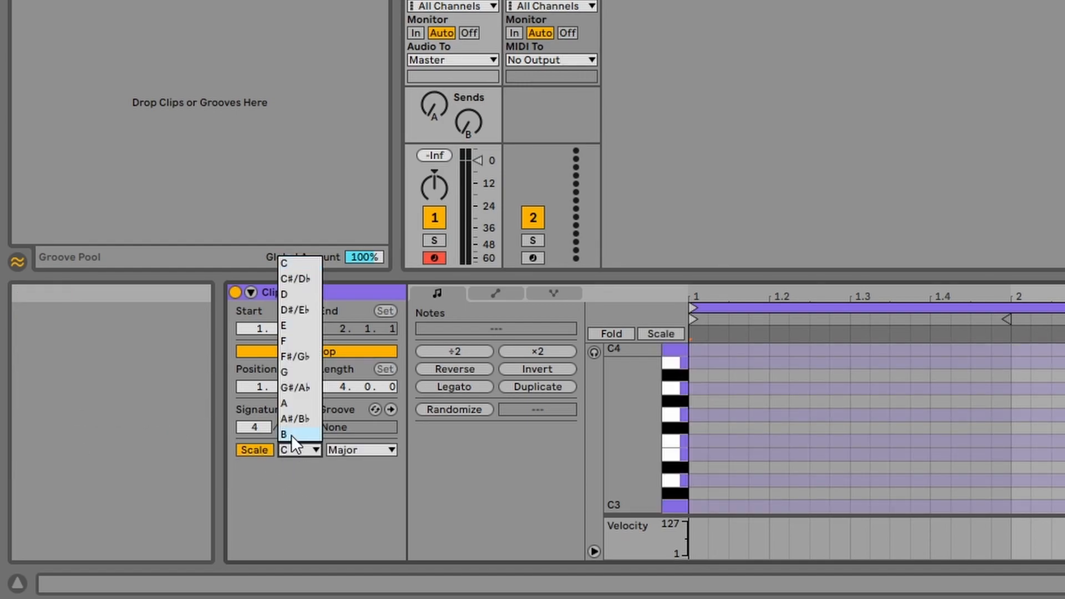
pyautogui.click(292, 433)
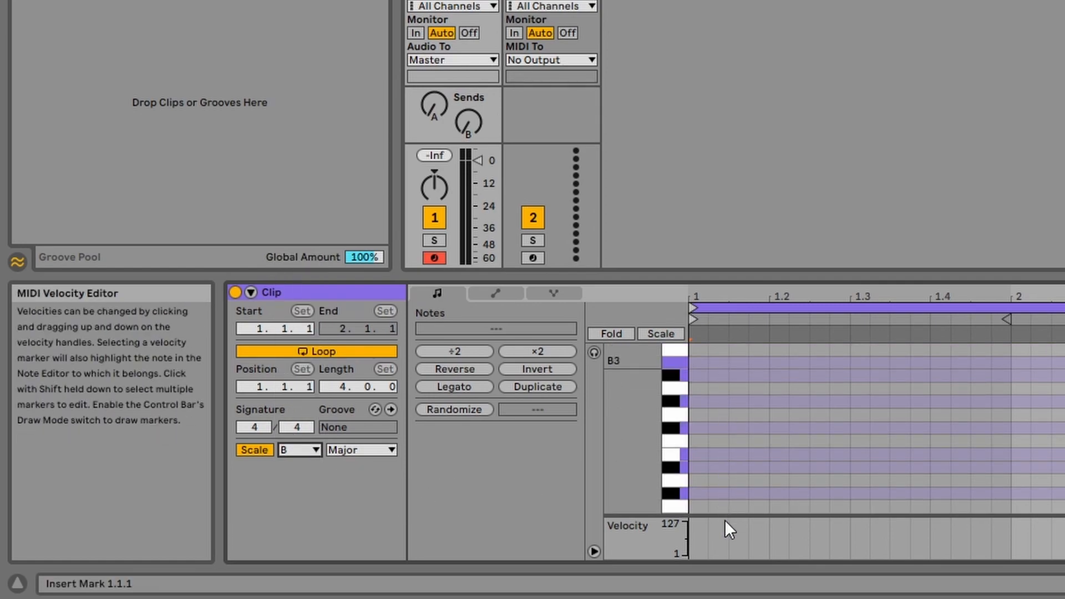
# - Enable note preview, audition the B3 key, and toggle Fold to Scale on and off
pyautogui.click(594, 354)
pyautogui.moveTo(671, 363)
pyautogui.mouseDown()
pyautogui.moveTo(679, 501)
pyautogui.moveTo(664, 361)
pyautogui.mouseUp()
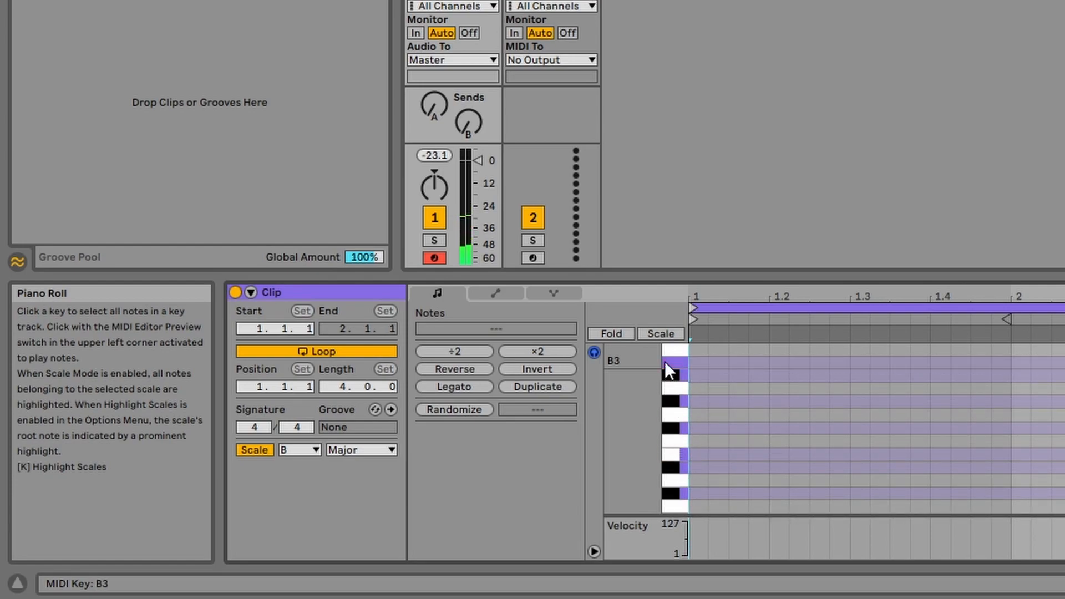
pyautogui.click(665, 333)
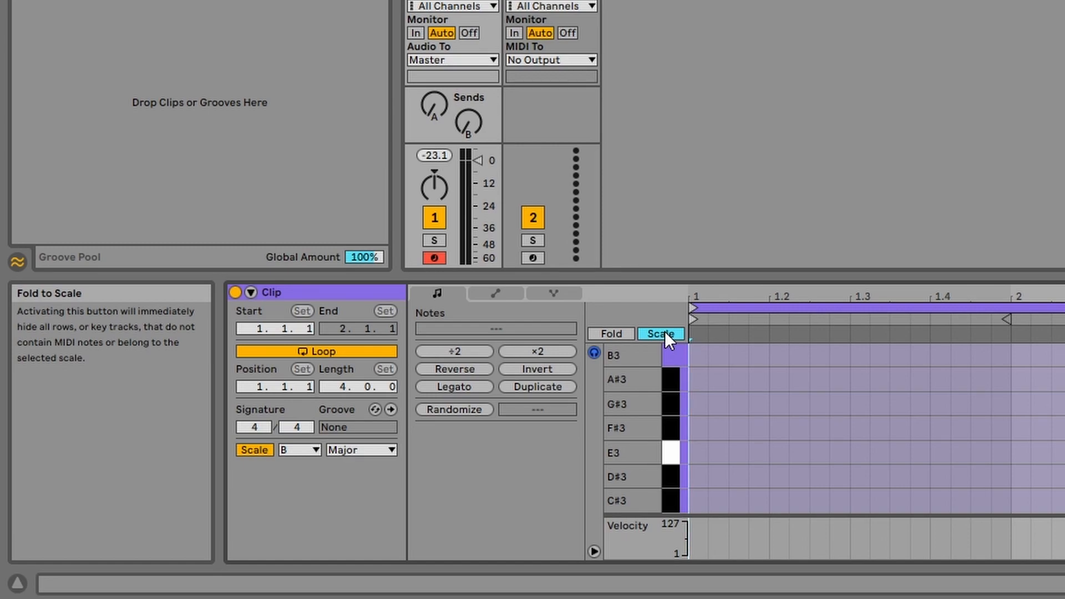
pyautogui.click(665, 332)
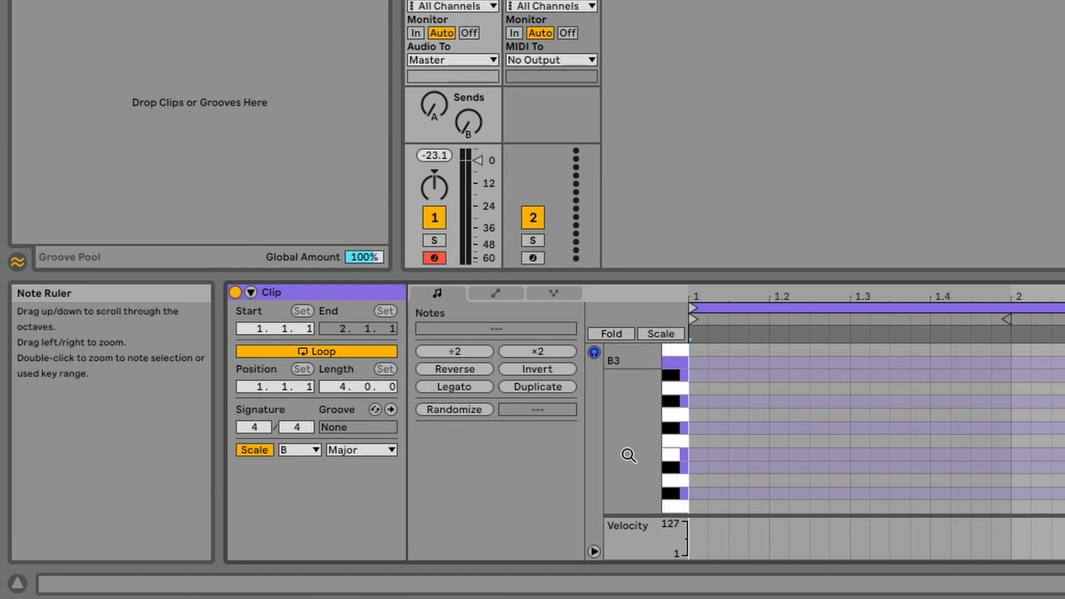
# - Audition F#2 and add an F#2 note at the clip's start, stretched to fill the whole first bar
pyautogui.scroll(-2, 662, 433)
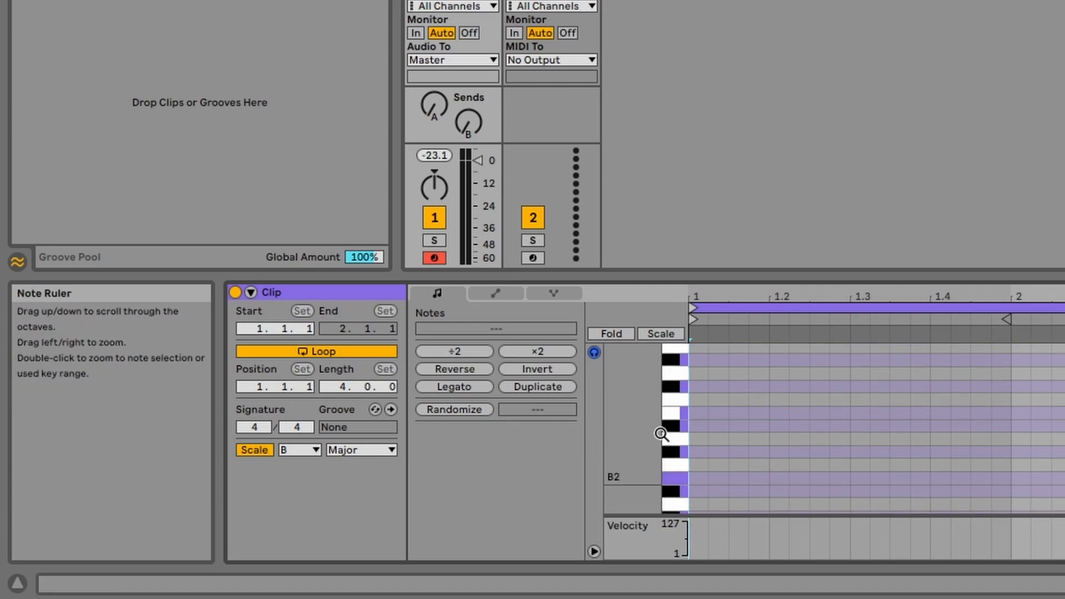
pyautogui.scroll(-4, 657, 417)
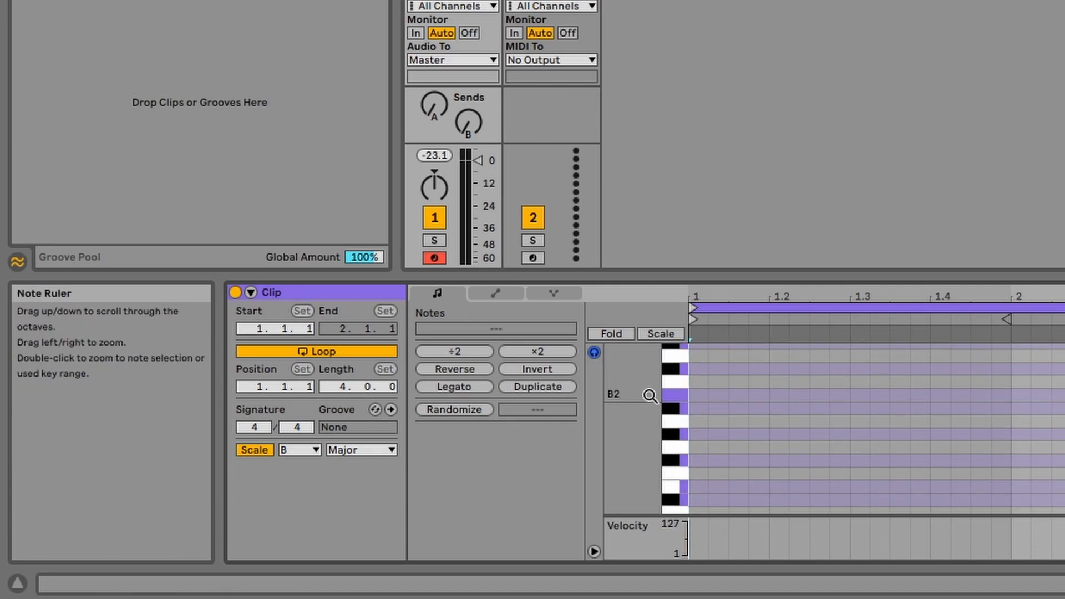
pyautogui.click(678, 462)
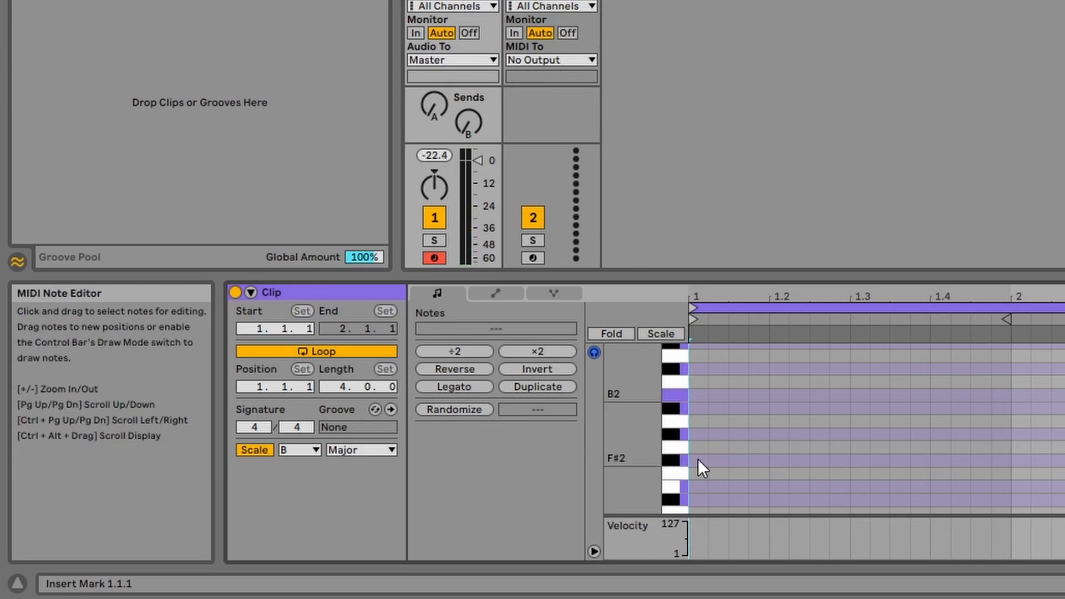
pyautogui.doubleClick(698, 458)
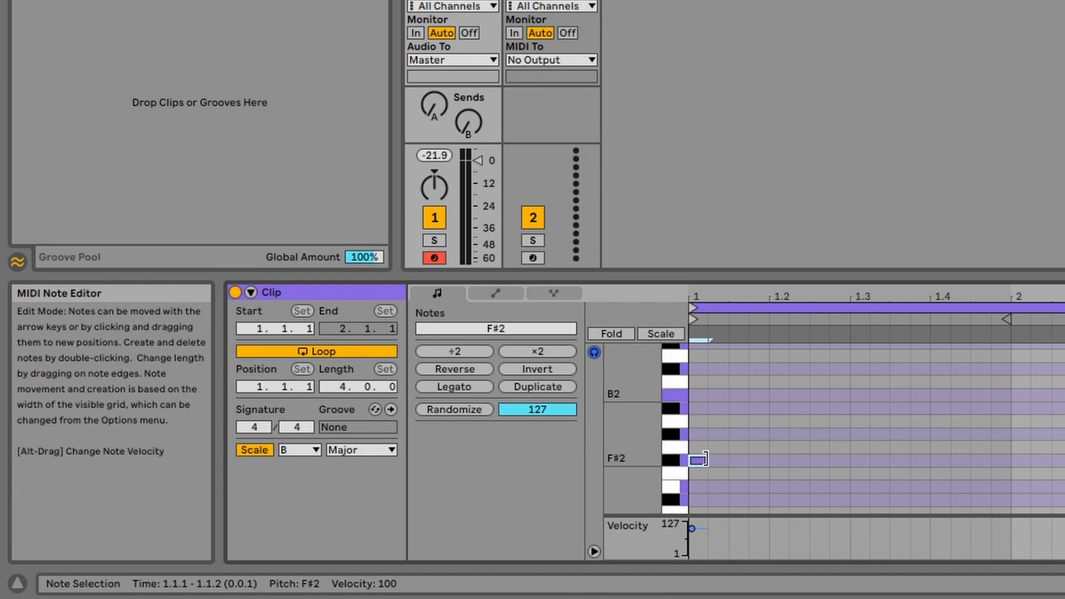
pyautogui.moveTo(706, 460); pyautogui.dragTo(1012, 464)
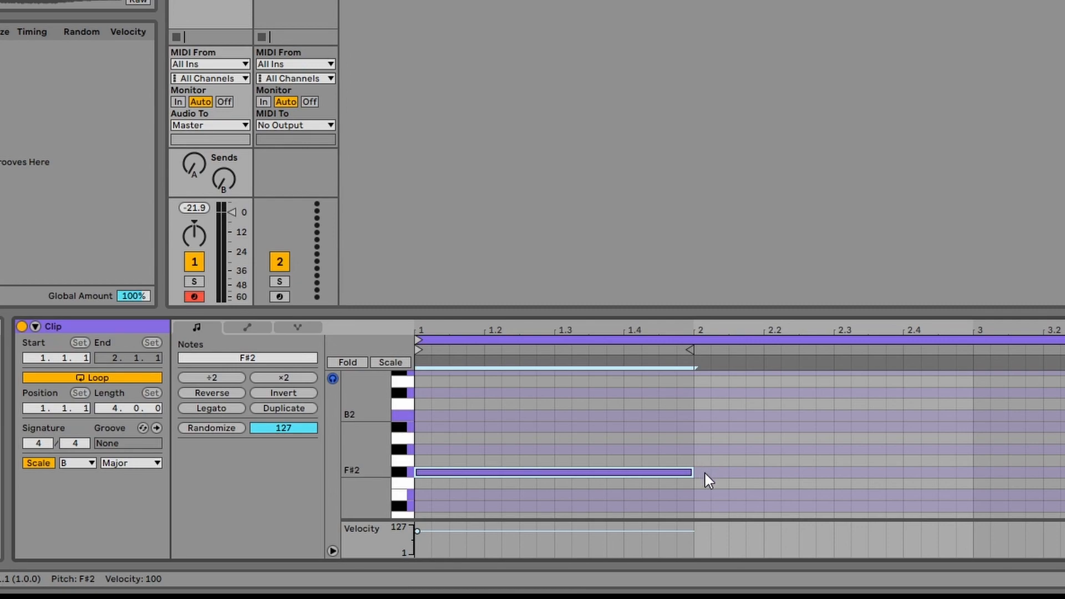
# - Add a second F#2 note filling bar 2 and duplicate it into bar 3
pyautogui.doubleClick(704, 472)
pyautogui.moveTo(709, 473); pyautogui.dragTo(961, 475)
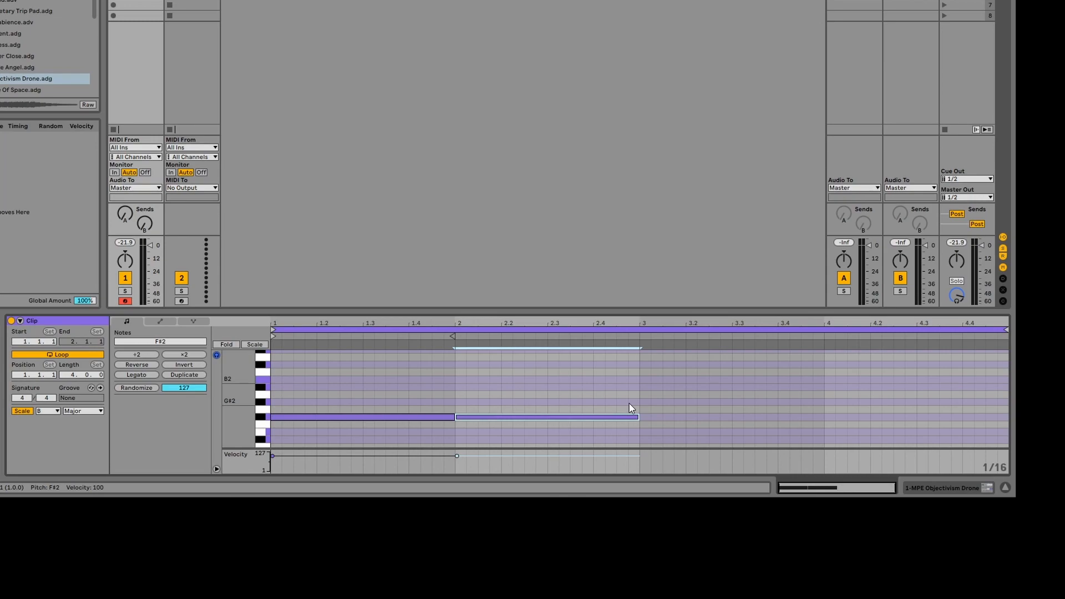
pyautogui.click(629, 404)
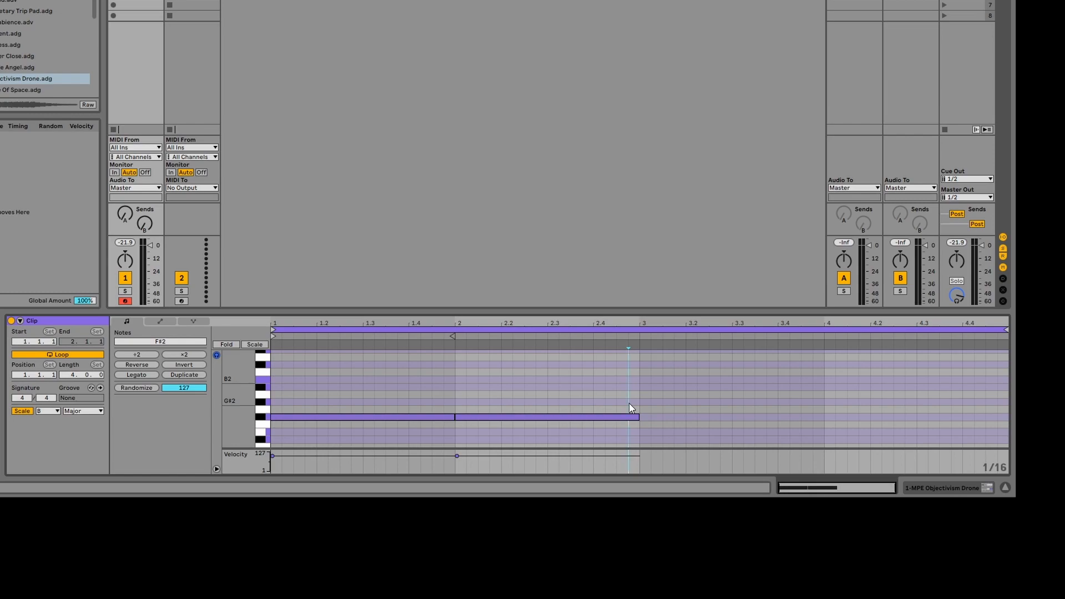
pyautogui.click(659, 425)
pyautogui.moveTo(658, 426); pyautogui.dragTo(551, 405)
pyautogui.rightClick(550, 419)
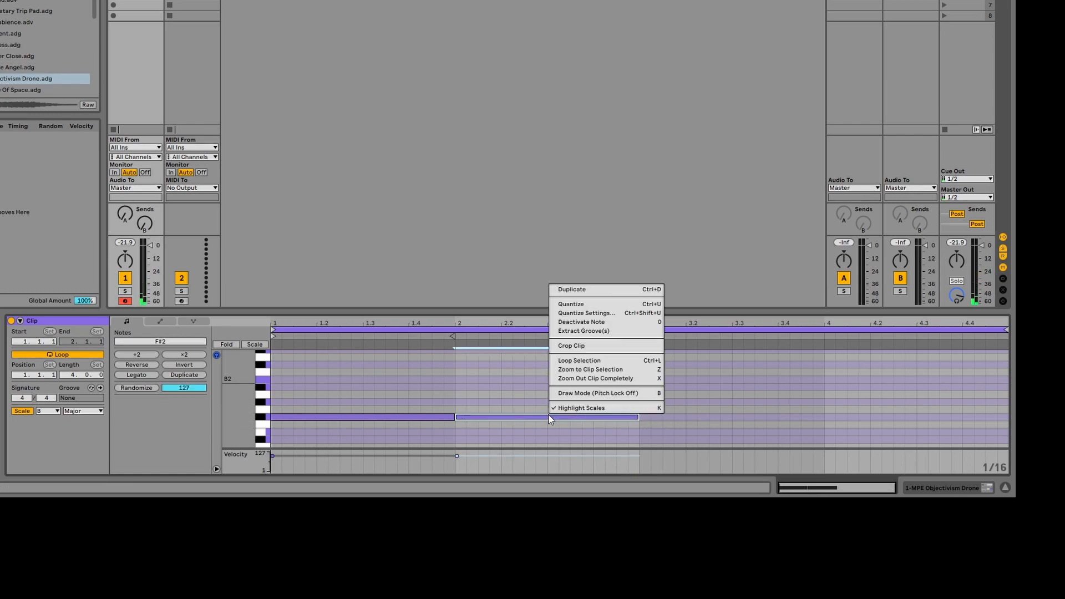
pyautogui.click(581, 290)
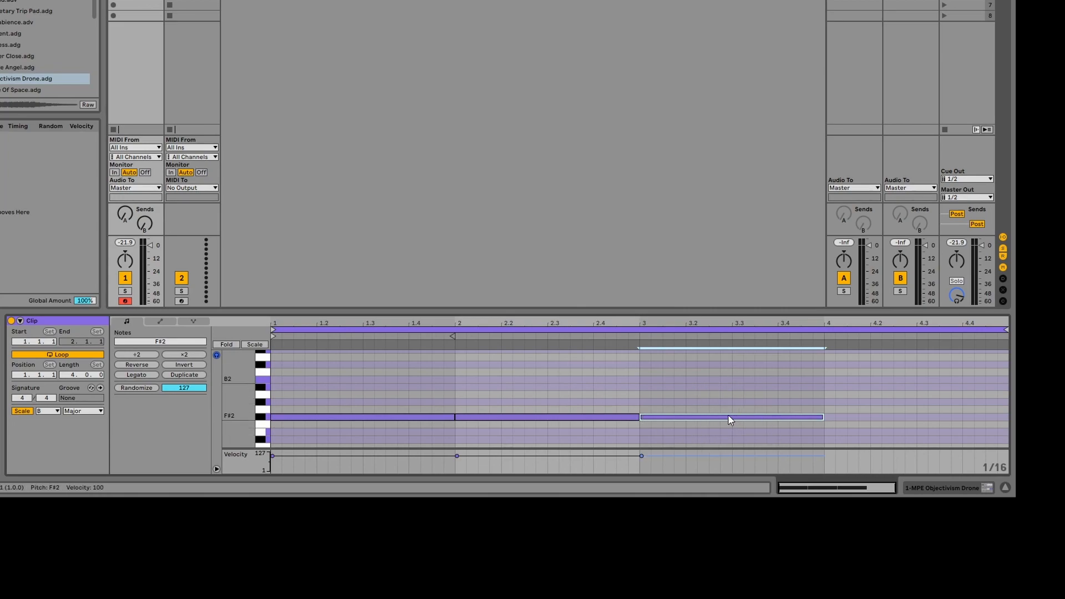
# - Add a B2 note filling bar 4 and launch the track 1 clip
pyautogui.doubleClick(832, 379)
pyautogui.moveTo(837, 380); pyautogui.dragTo(1008, 380)
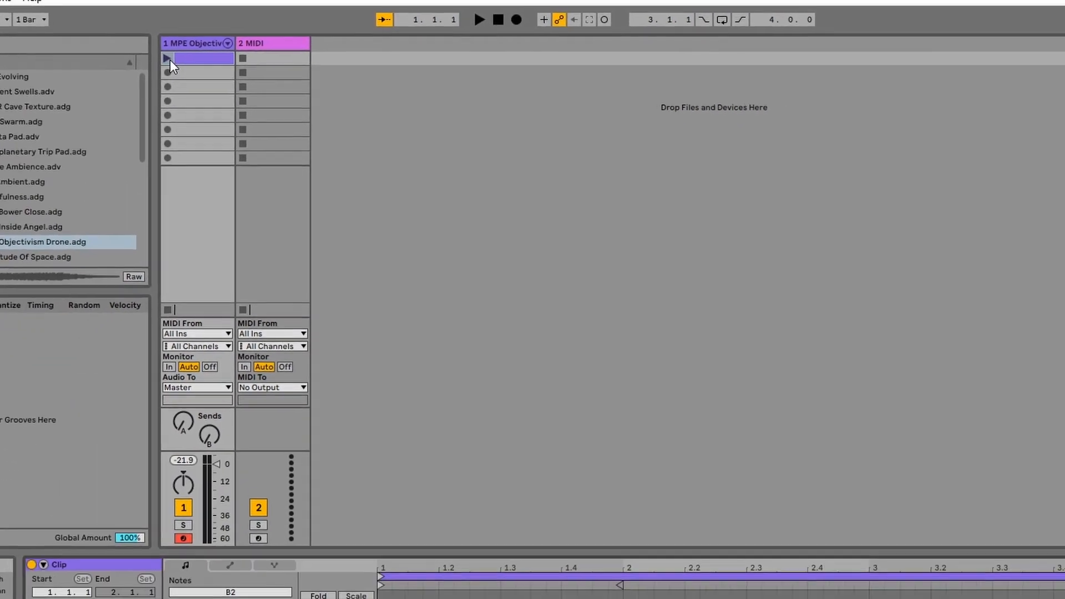
pyautogui.click(167, 59)
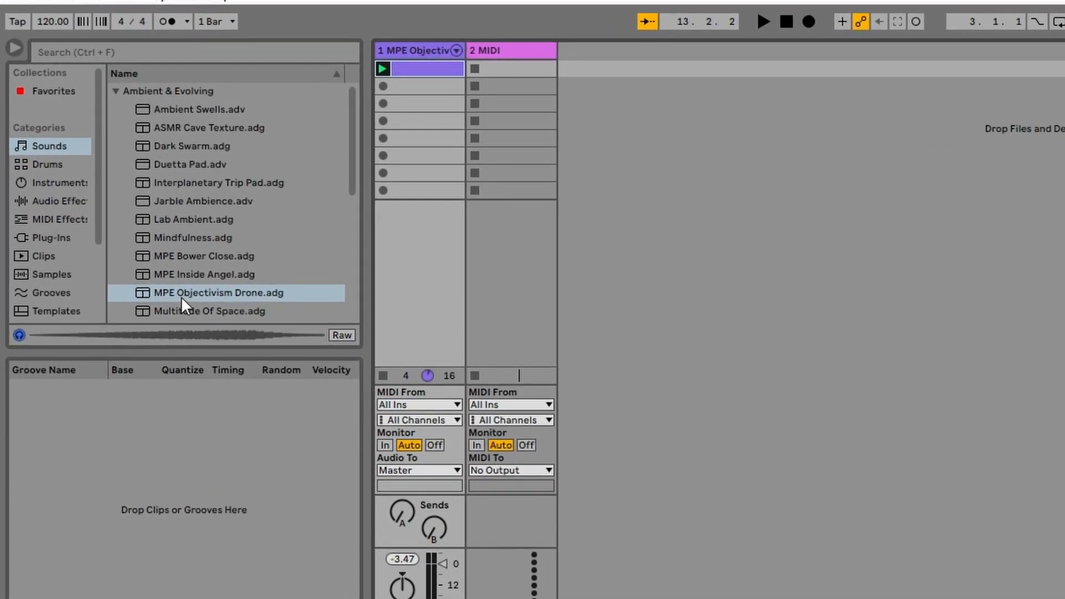
# - Load MPE Objectivism Drone.adg onto track 2 as well, and pan track 1 left and track 2 right
pyautogui.moveTo(180, 295); pyautogui.dragTo(499, 64)
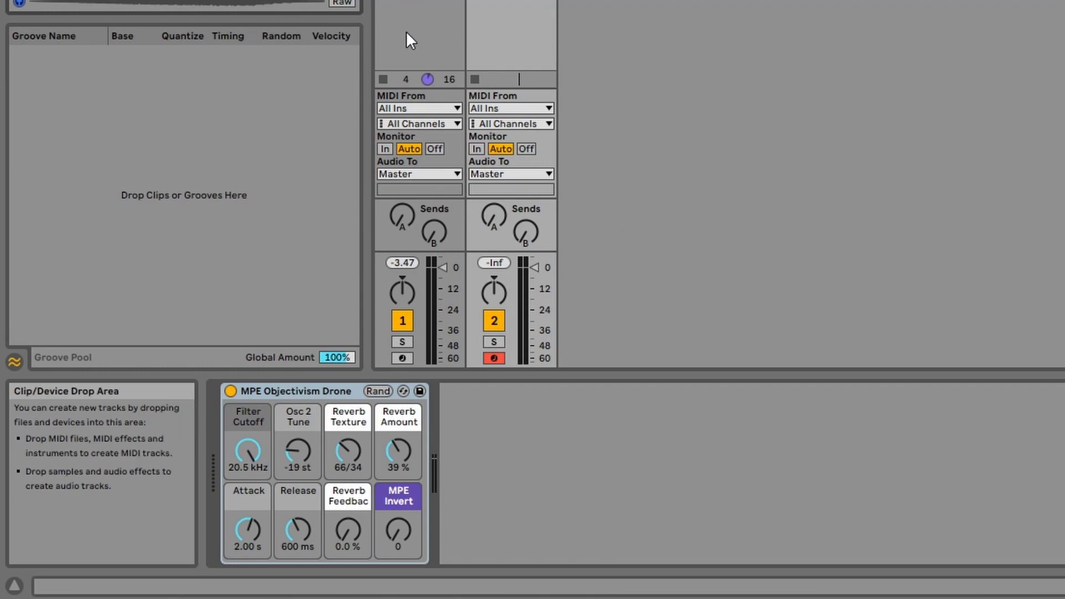
pyautogui.click(404, 285)
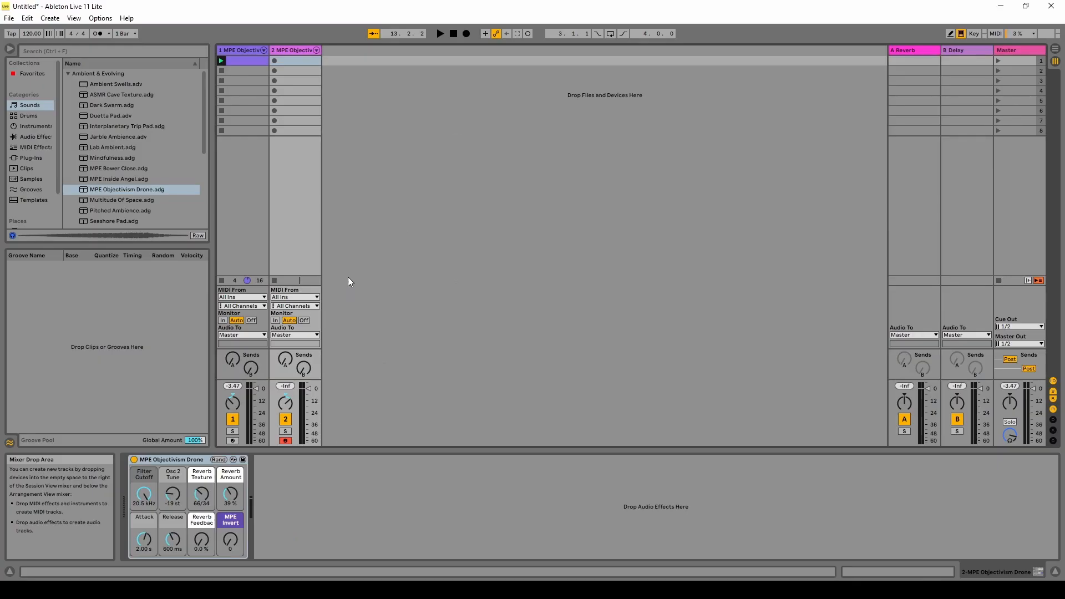
# - Create a clip with a 4-bar loop in track 2's first slot and place an A#3 note two sixteenths long at its start
pyautogui.doubleClick(291, 61)
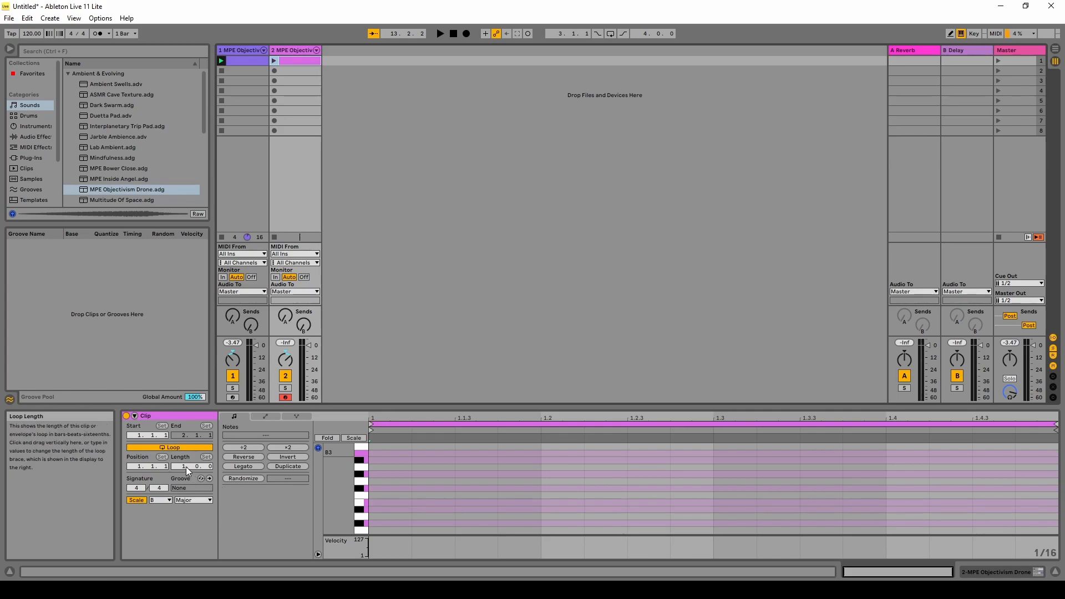
pyautogui.moveTo(184, 467); pyautogui.dragTo(185, 450)
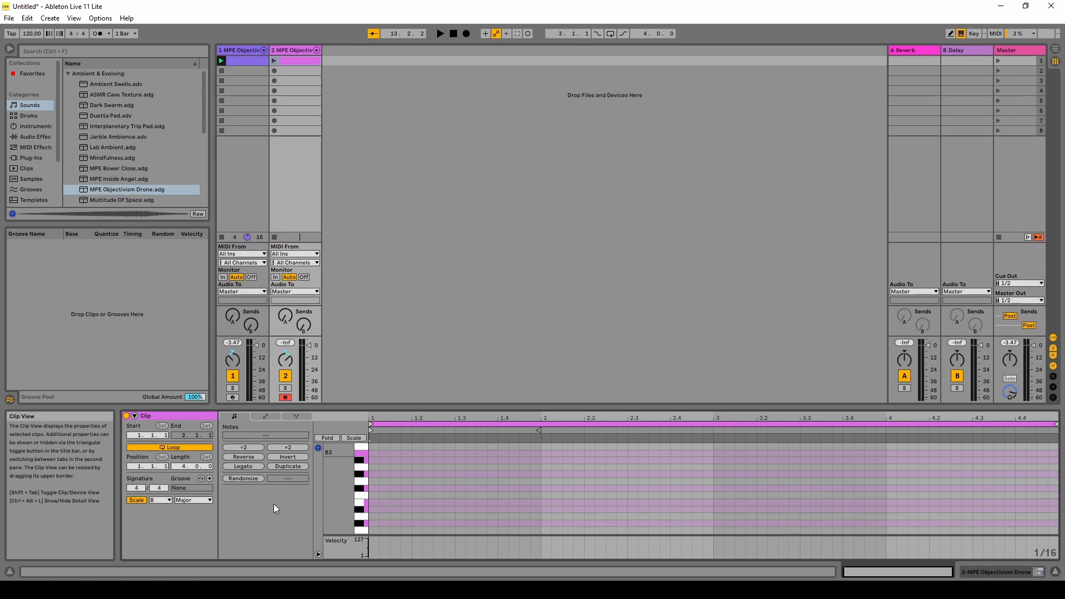
pyautogui.click(364, 462)
pyautogui.moveTo(364, 463); pyautogui.dragTo(353, 492)
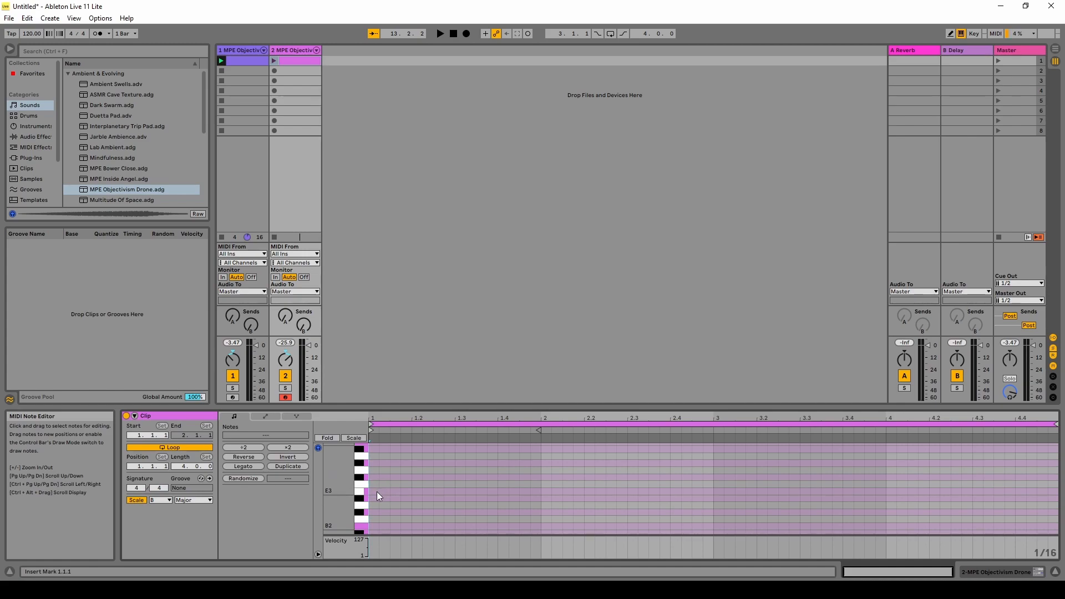
pyautogui.click(378, 452)
pyautogui.doubleClick(375, 451)
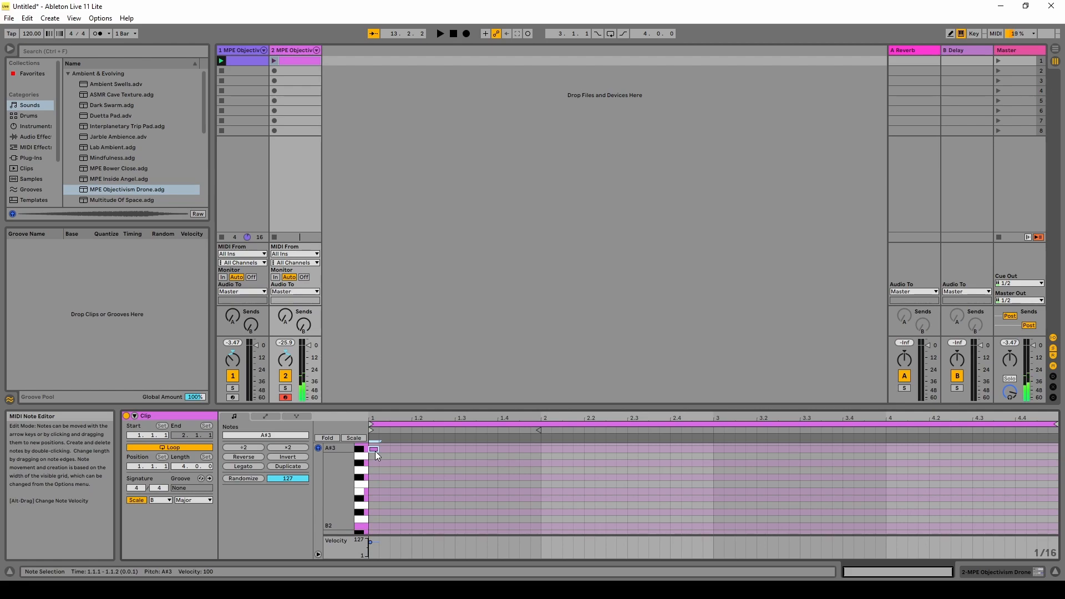
pyautogui.moveTo(378, 450); pyautogui.dragTo(389, 450)
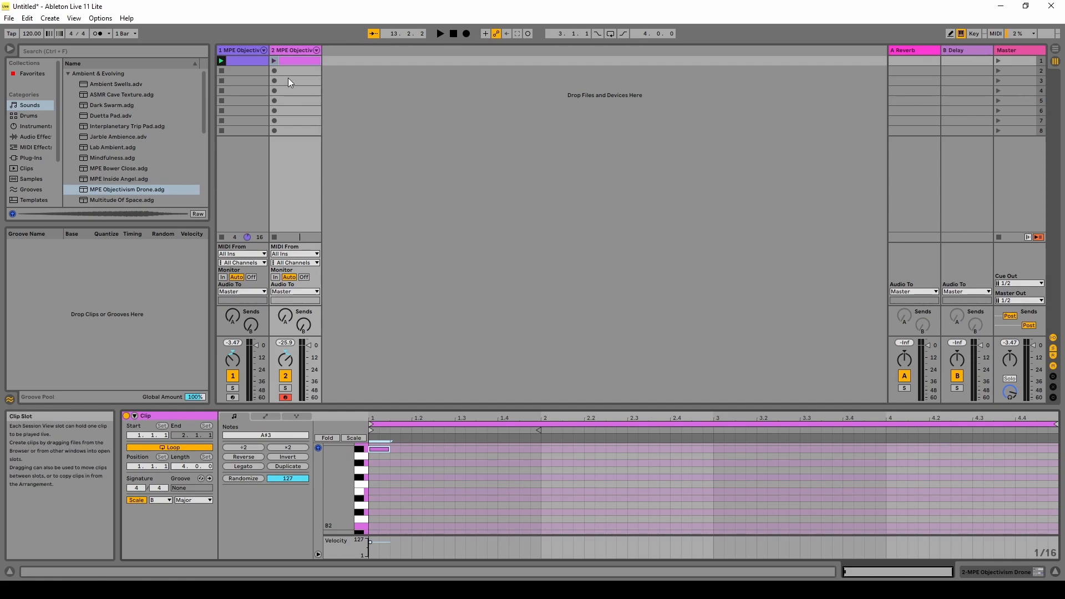
# - Play the track 2 clip without track 1, and shift its A#3 note to 1.1.2 with a length of three sixteenths
pyautogui.click(273, 60)
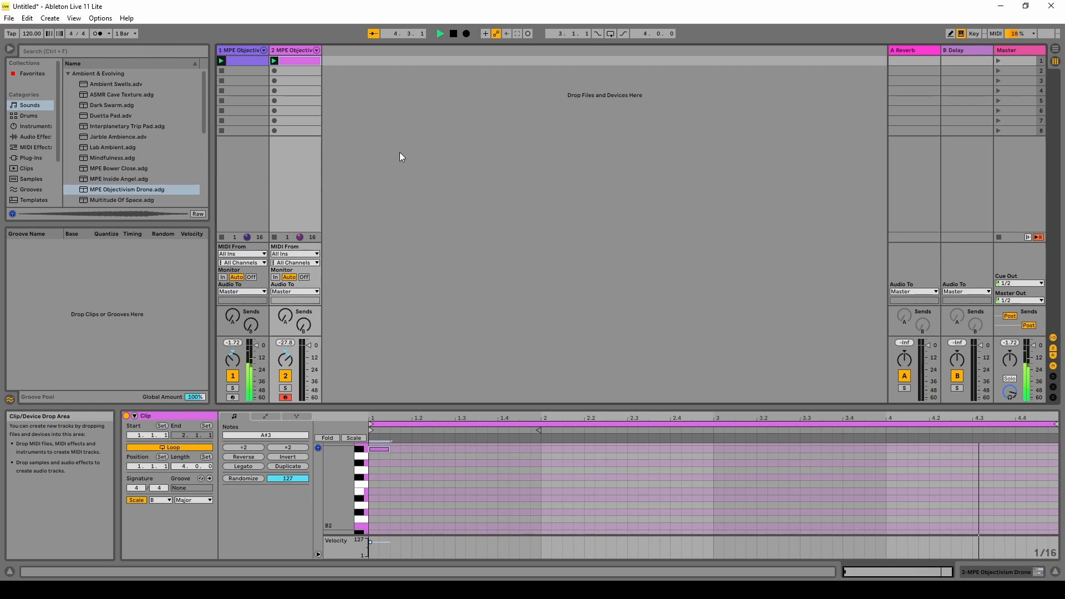
pyautogui.click(221, 237)
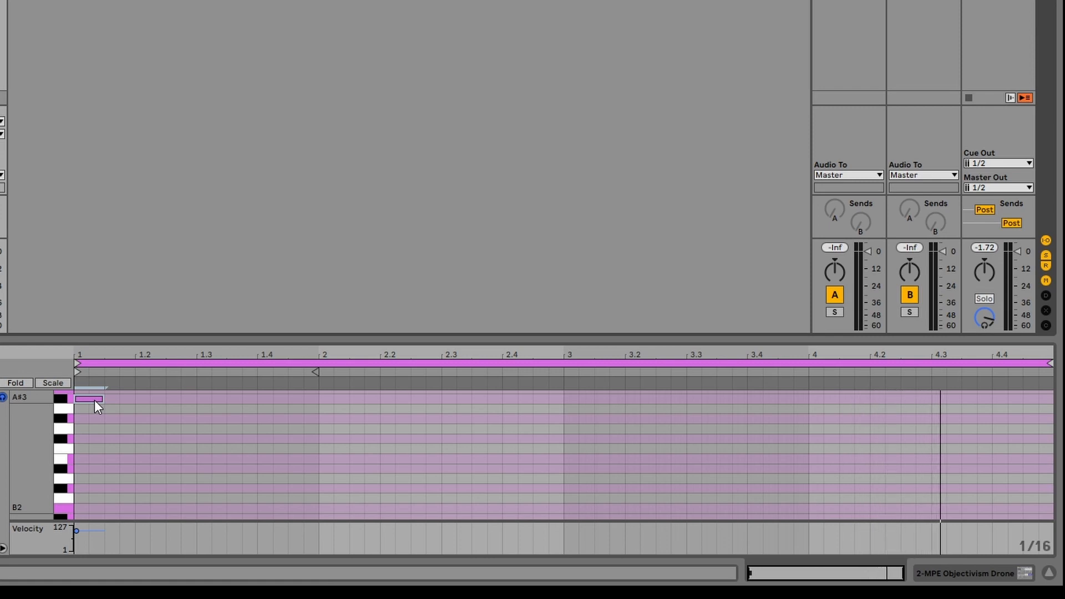
pyautogui.moveTo(95, 400); pyautogui.dragTo(135, 399)
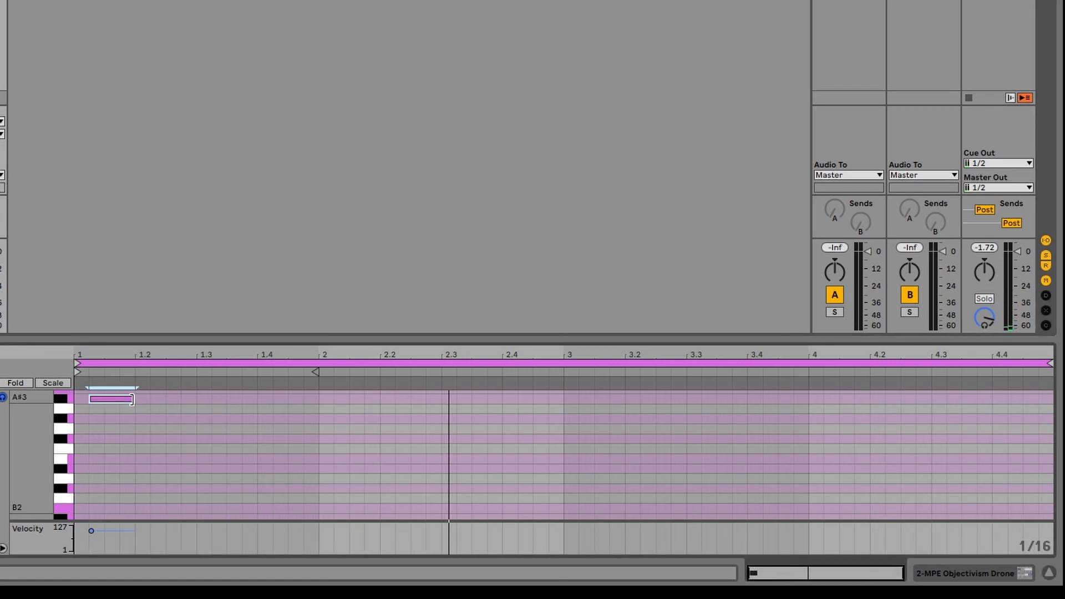
# - Add an A#3 note at 1.2.4 and a C#3 note at 1.3.4, each three sixteenths long
pyautogui.doubleClick(185, 398)
pyautogui.moveTo(193, 399); pyautogui.dragTo(226, 400)
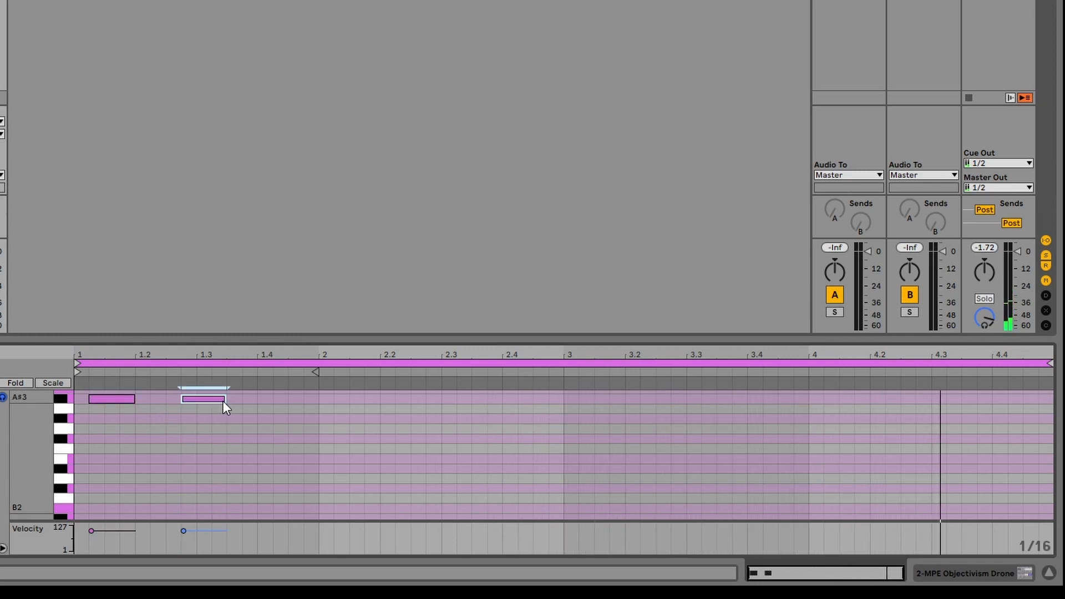
pyautogui.click(277, 488)
pyautogui.doubleClick(277, 488)
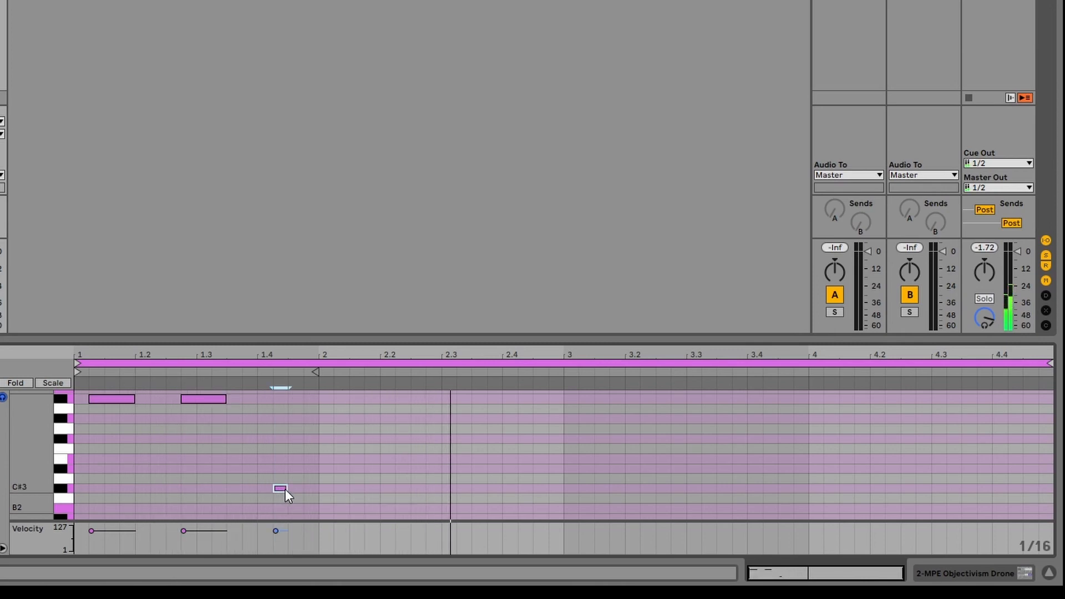
pyautogui.moveTo(287, 489); pyautogui.dragTo(317, 491)
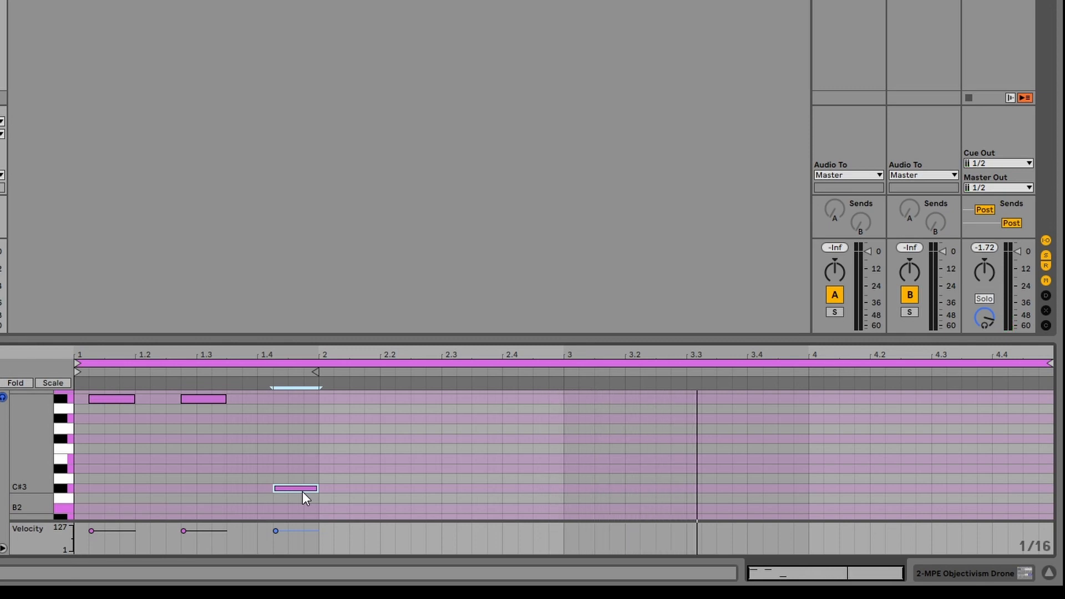
pyautogui.moveTo(296, 492); pyautogui.dragTo(273, 493)
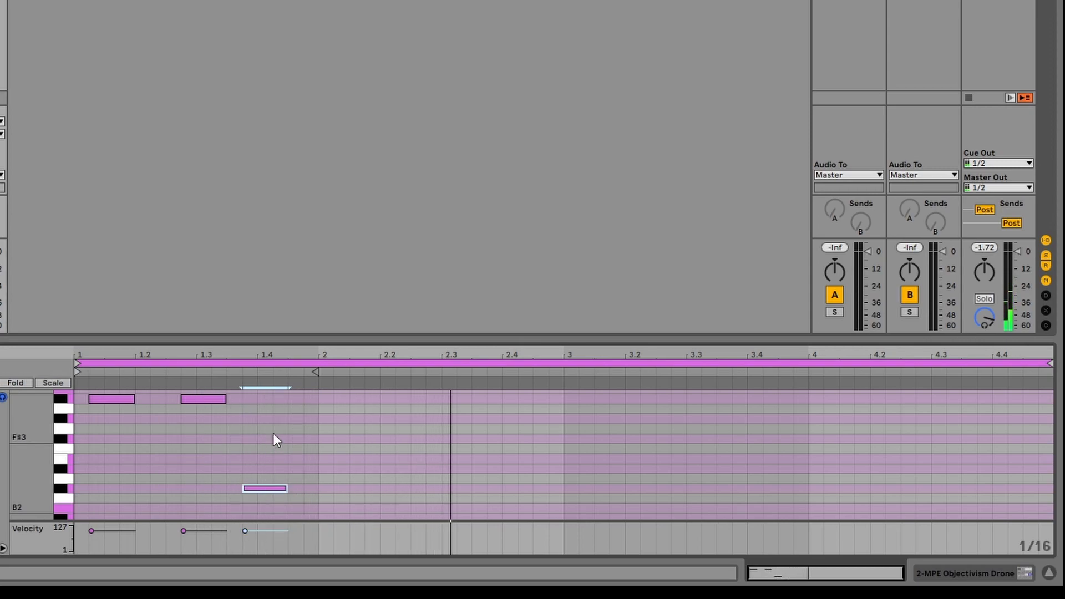
# - Add an A#3 note five sixteenths long at 1.4.3 and a D#3 note three sixteenths long at 2.2.3
pyautogui.doubleClick(293, 398)
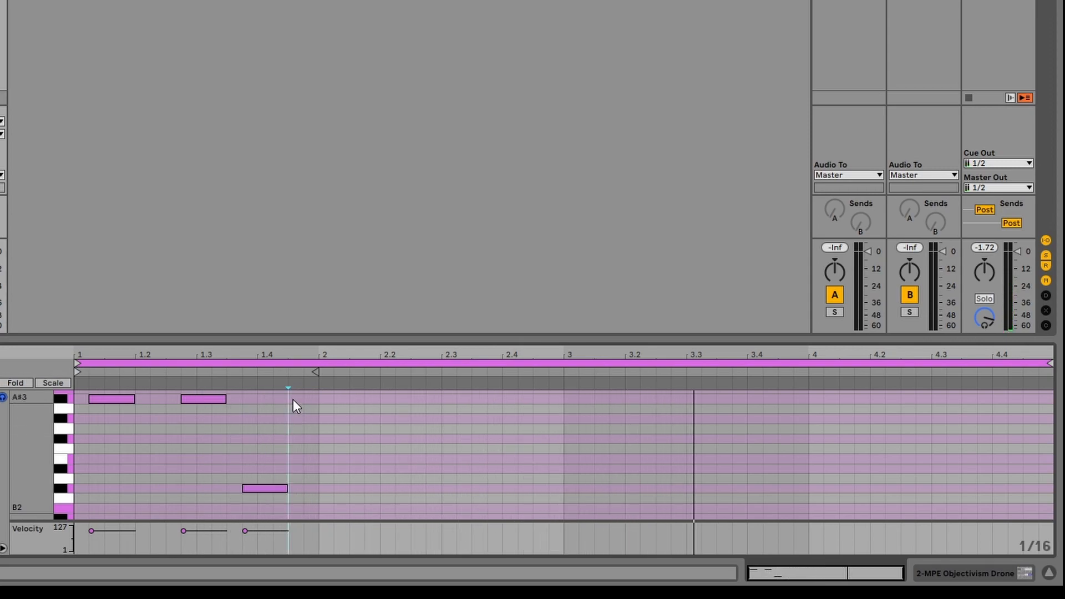
pyautogui.moveTo(302, 398); pyautogui.dragTo(360, 400)
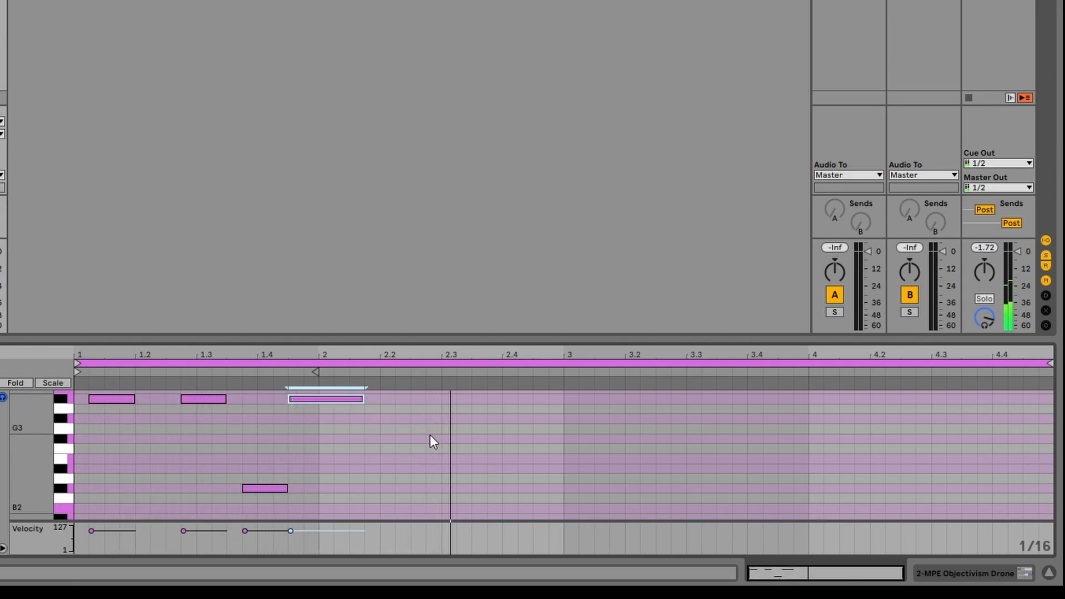
pyautogui.doubleClick(454, 469)
pyautogui.moveTo(455, 468); pyautogui.dragTo(501, 470)
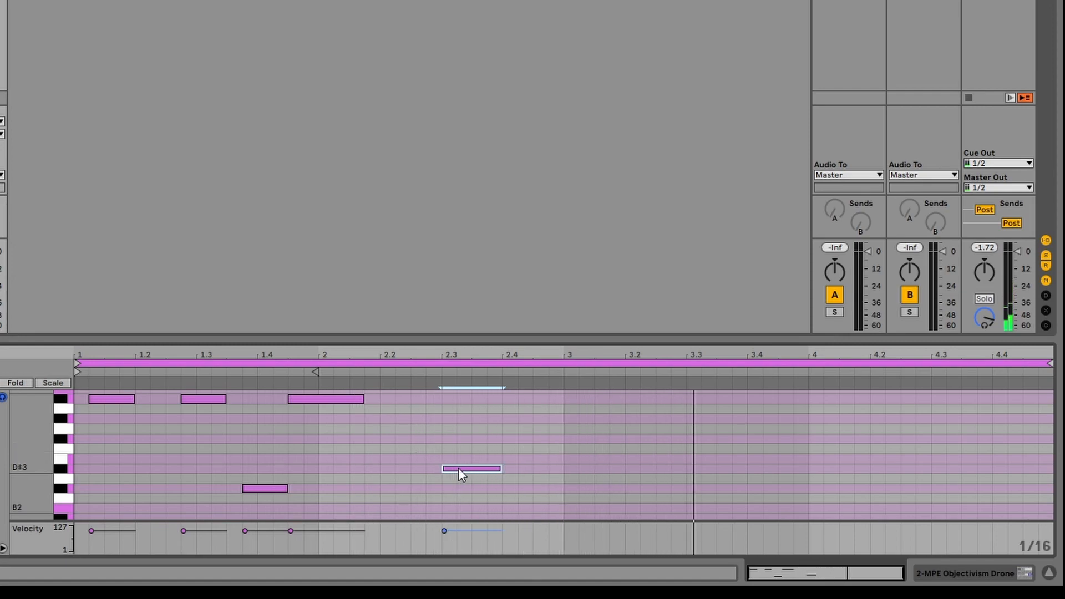
pyautogui.moveTo(458, 468); pyautogui.dragTo(416, 468)
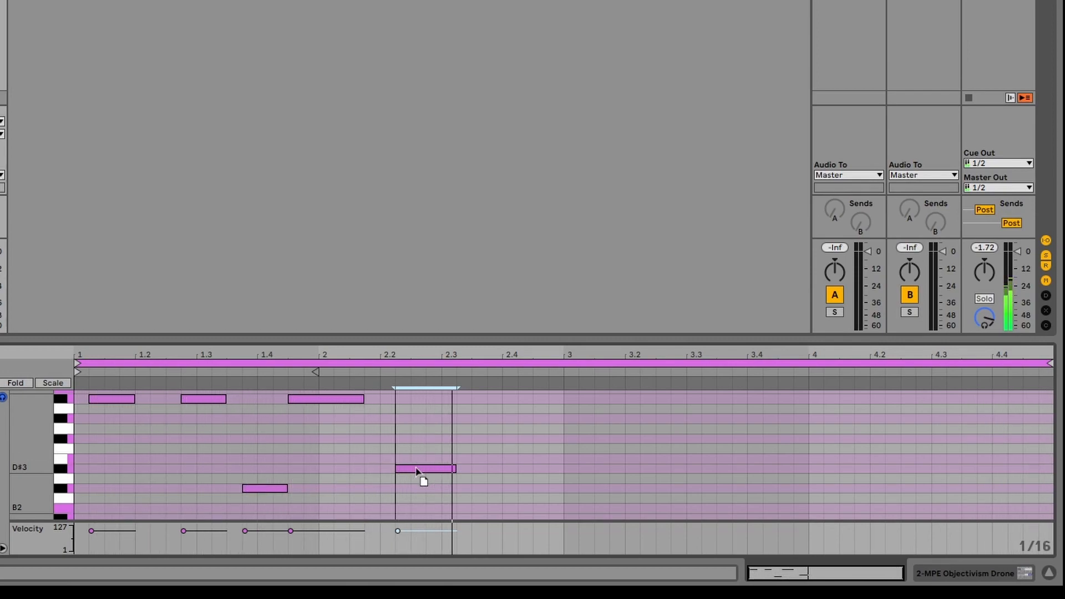
pyautogui.moveTo(417, 471); pyautogui.dragTo(458, 471)
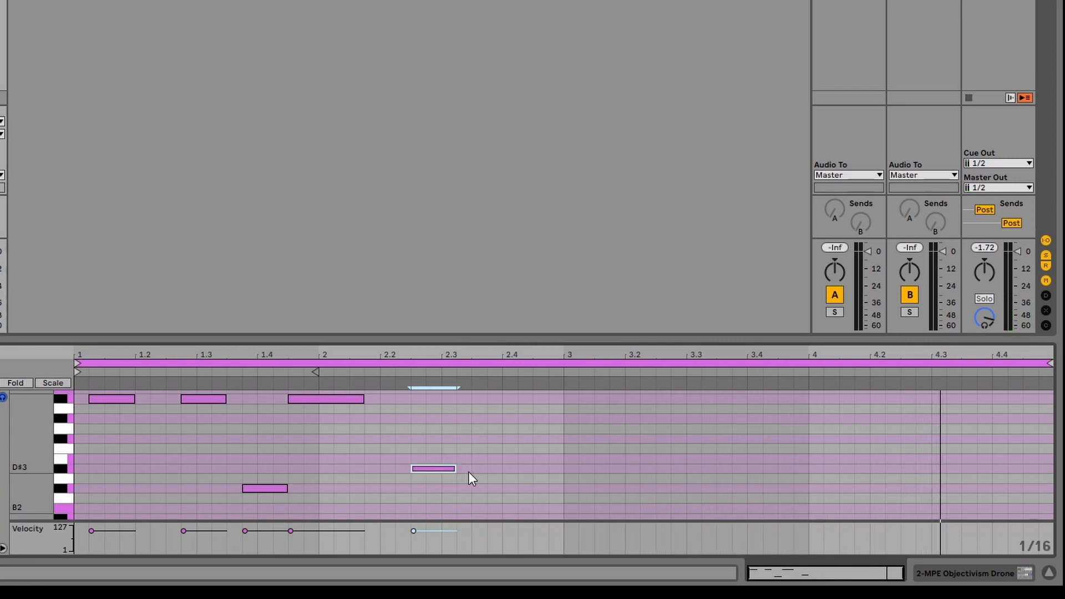
# - Add a second D#3 note in bar 2 at 2.4.1, three sixteenths long
pyautogui.doubleClick(498, 469)
pyautogui.moveTo(495, 471); pyautogui.dragTo(511, 473)
pyautogui.click(522, 471)
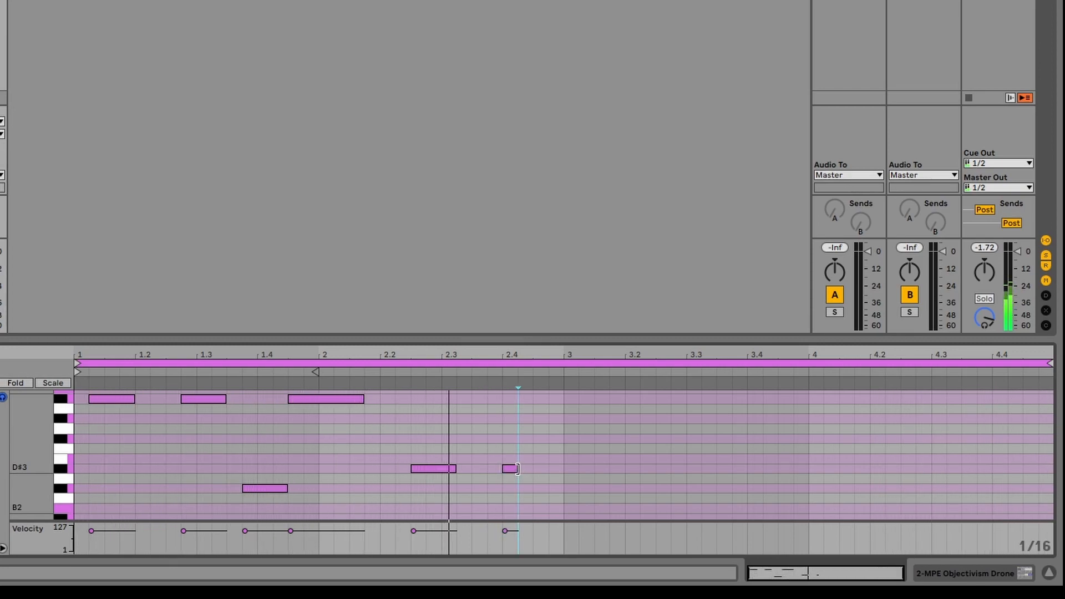
pyautogui.moveTo(517, 469); pyautogui.dragTo(548, 472)
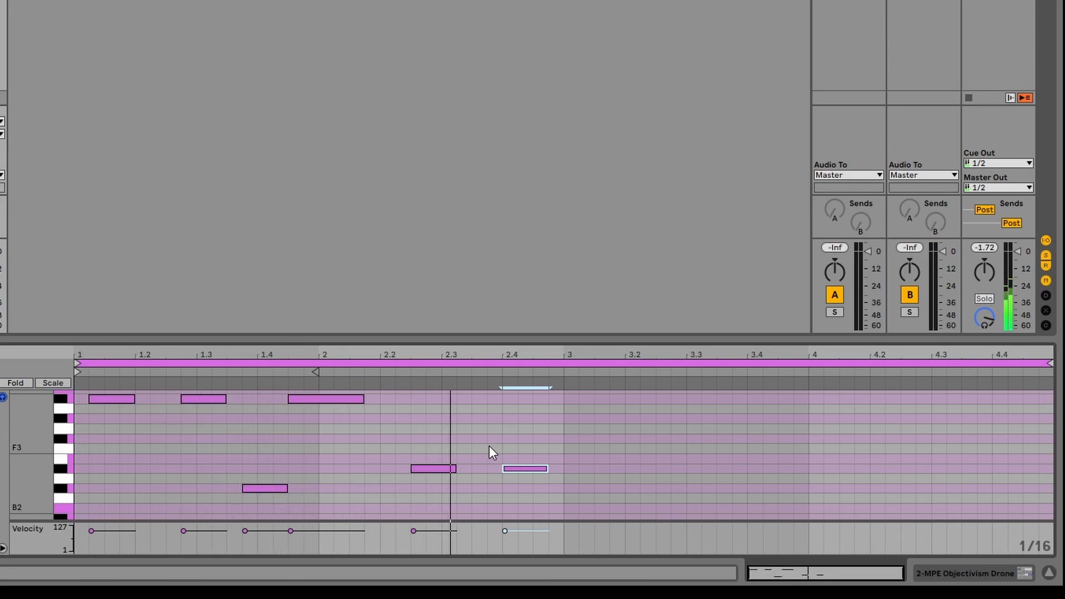
# - Shift both D#3 notes in bar 2 one sixteenth earlier, to 2.2.2 and 2.3.4
pyautogui.click(424, 469)
pyautogui.moveTo(424, 468); pyautogui.dragTo(412, 469)
pyautogui.moveTo(516, 470); pyautogui.dragTo(501, 471)
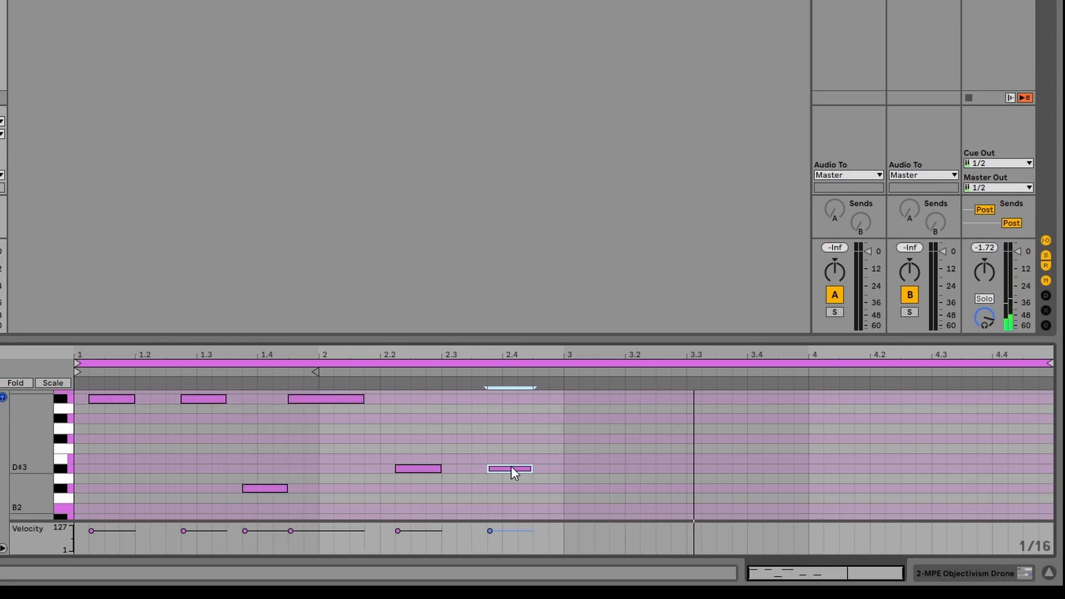
# - Add a D#3 note three sixteenths long at 2.4.4 and a B3 note seven sixteenths long at 3.1.3
pyautogui.doubleClick(556, 469)
pyautogui.moveTo(560, 469); pyautogui.dragTo(592, 468)
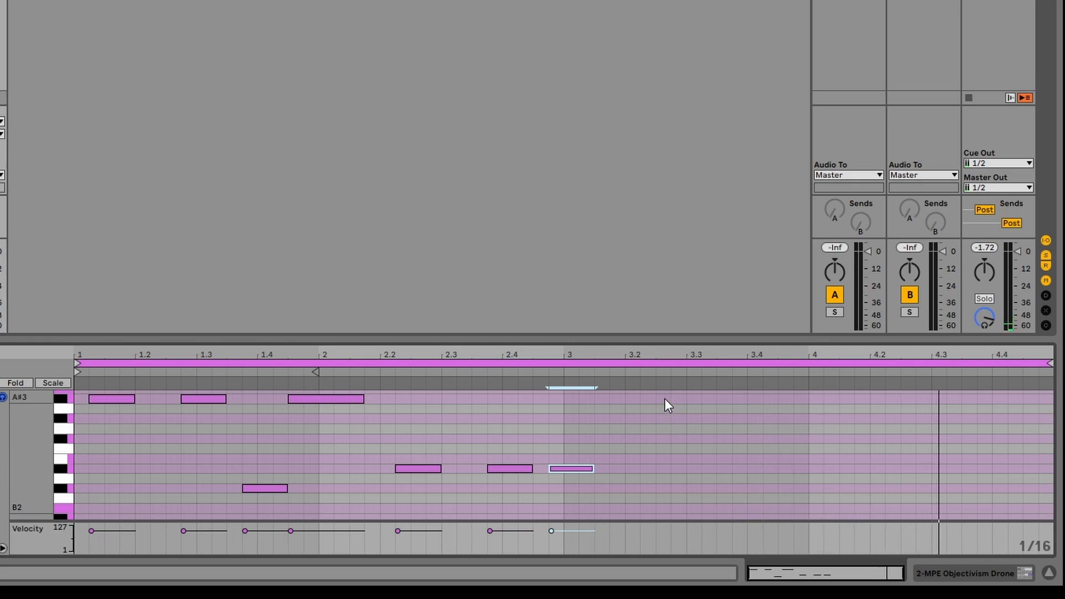
pyautogui.scroll(1, 678, 424)
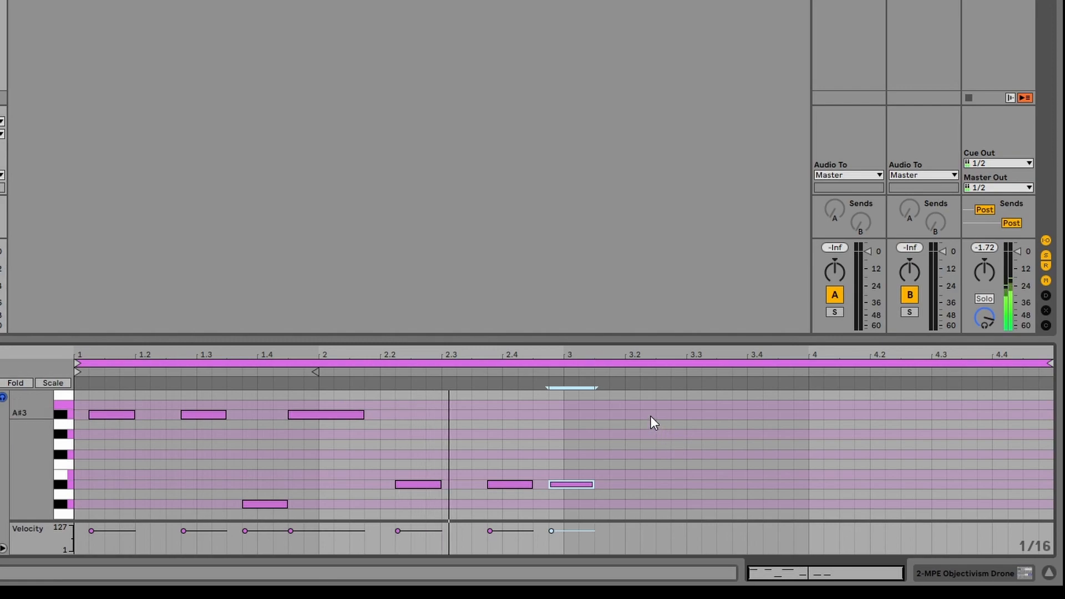
pyautogui.moveTo(593, 485); pyautogui.dragTo(608, 486)
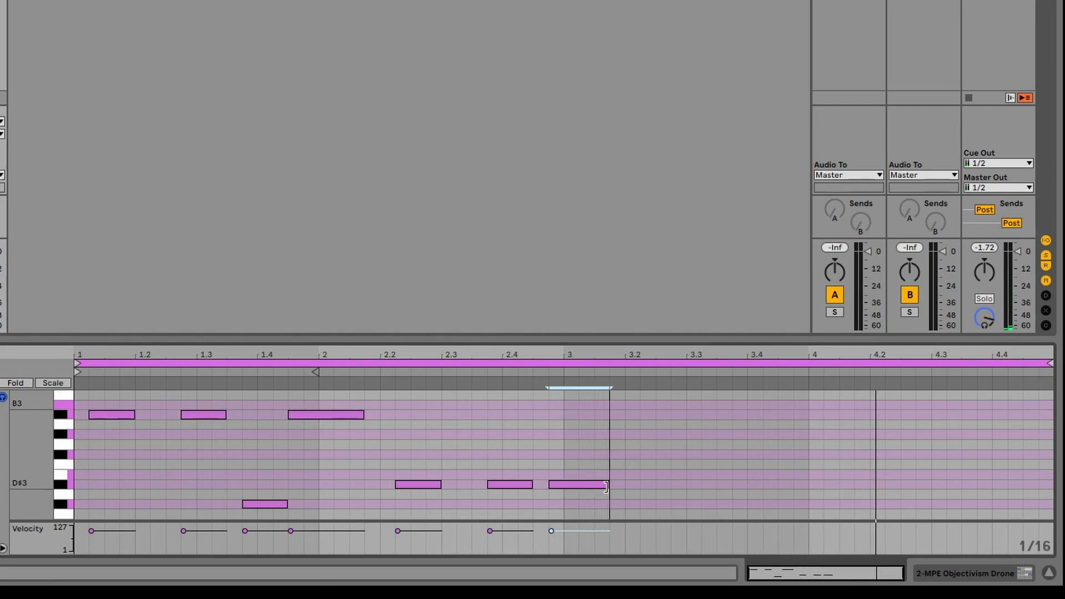
pyautogui.doubleClick(636, 404)
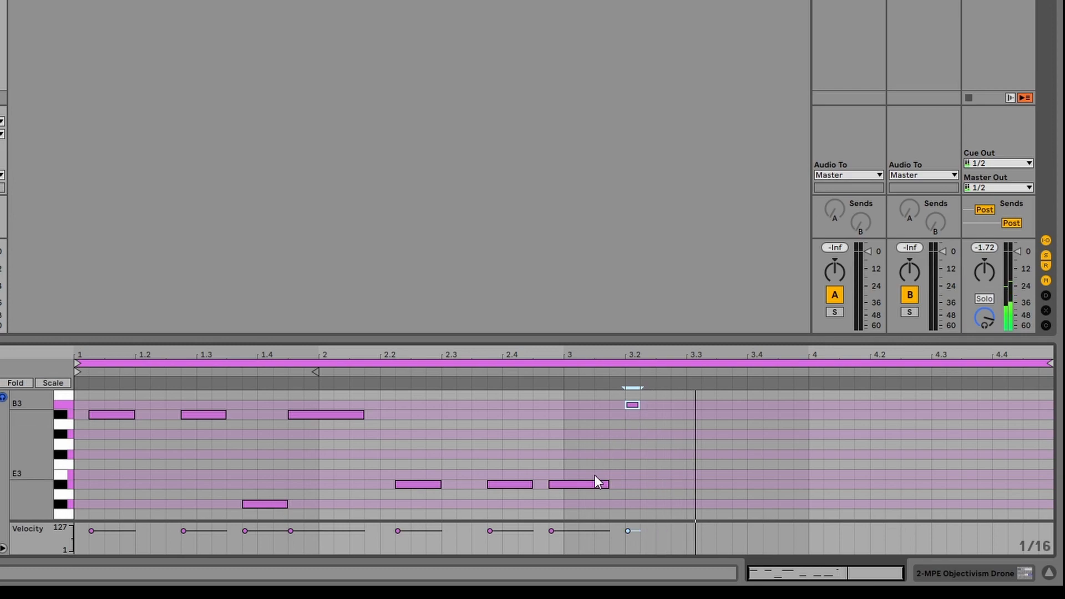
pyautogui.moveTo(609, 484); pyautogui.dragTo(594, 484)
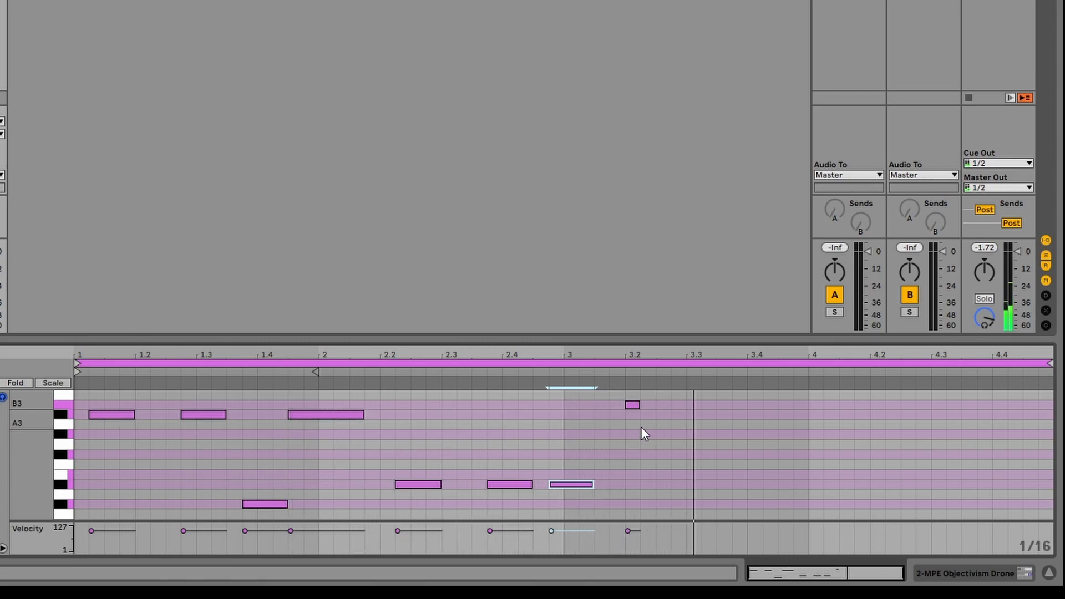
pyautogui.moveTo(636, 409); pyautogui.dragTo(702, 408)
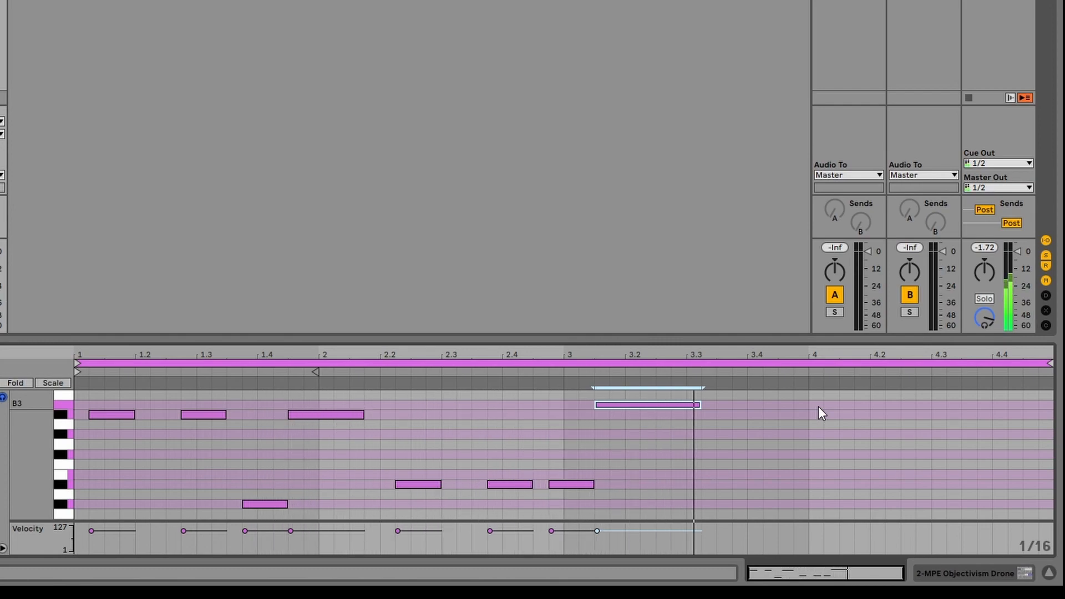
# - Add a note near the end of bar 3 and set it to B2, starting at 3.4.2 and seven sixteenths long
pyautogui.doubleClick(785, 405)
pyautogui.moveTo(794, 404); pyautogui.dragTo(821, 404)
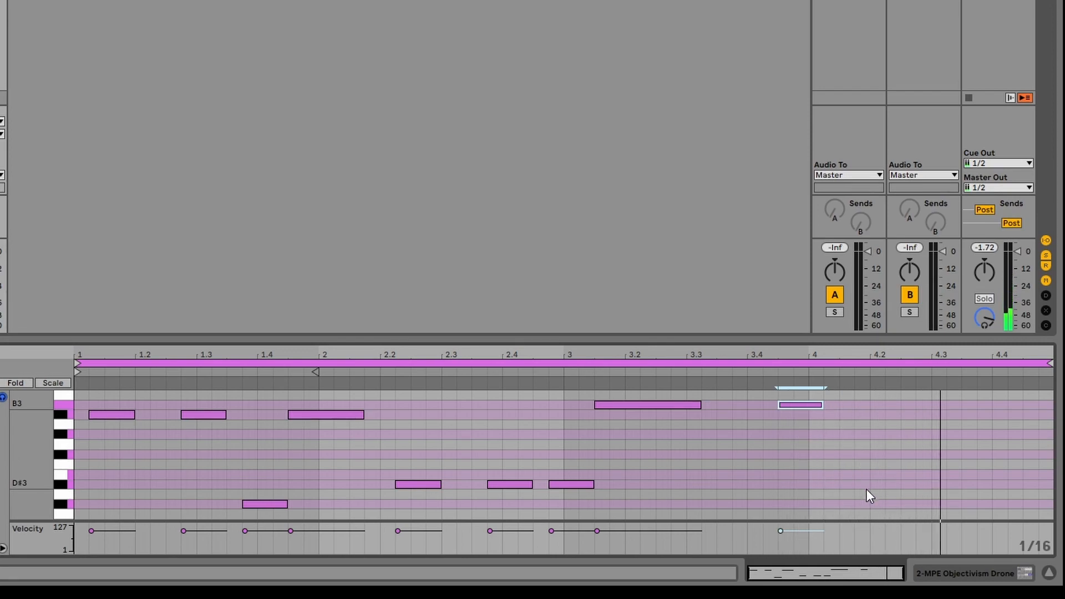
pyautogui.scroll(-1, 850, 495)
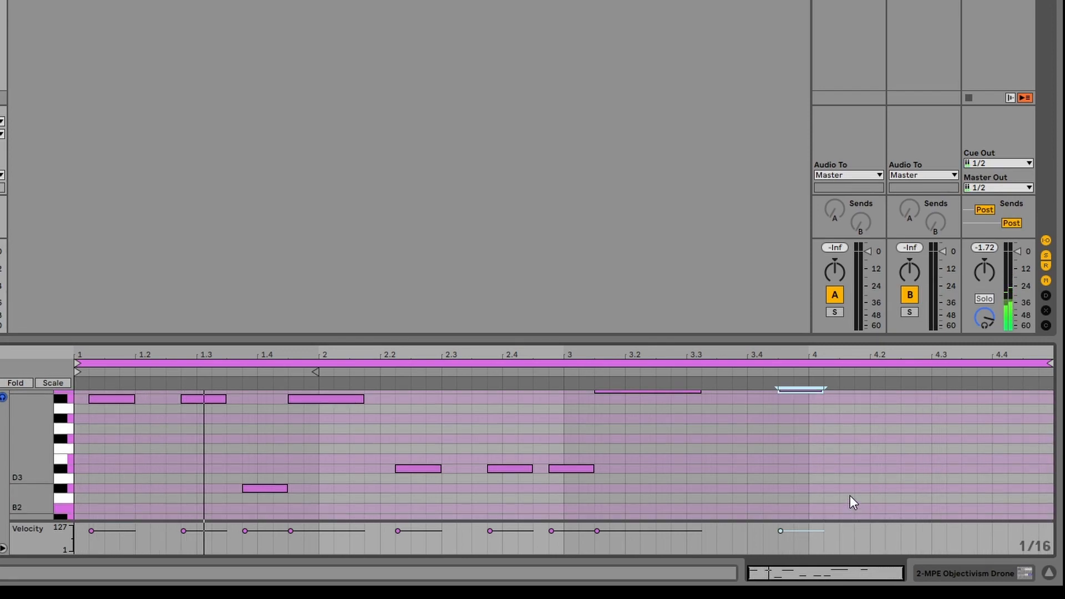
pyautogui.scroll(1, 844, 440)
pyautogui.moveTo(801, 407); pyautogui.dragTo(796, 506)
pyautogui.scroll(-1, 819, 483)
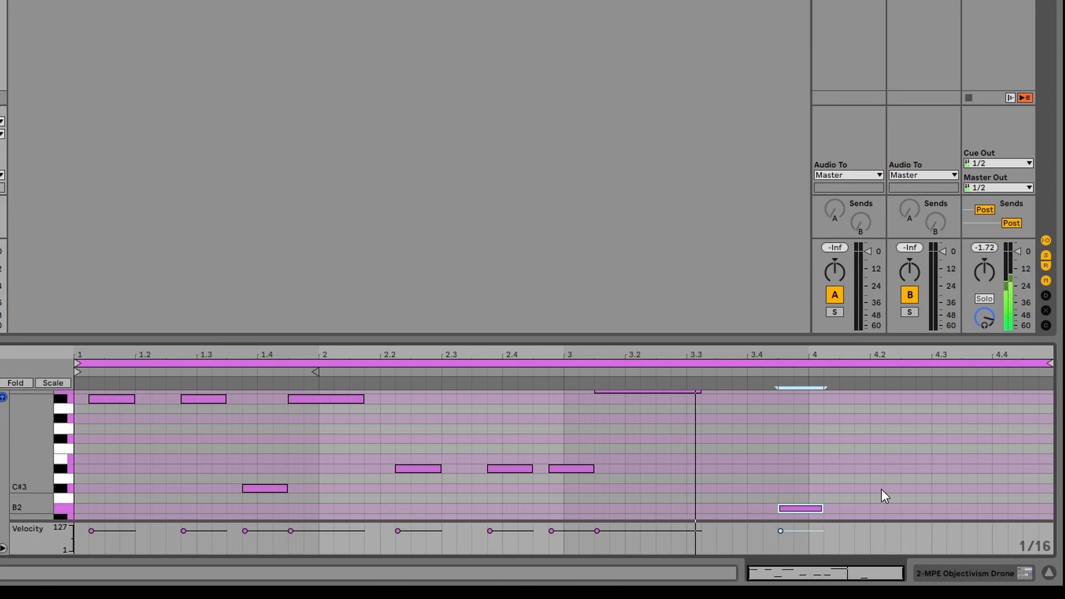
pyautogui.moveTo(794, 508)
pyautogui.mouseDown()
pyautogui.moveTo(754, 506)
pyautogui.moveTo(837, 508)
pyautogui.mouseUp()
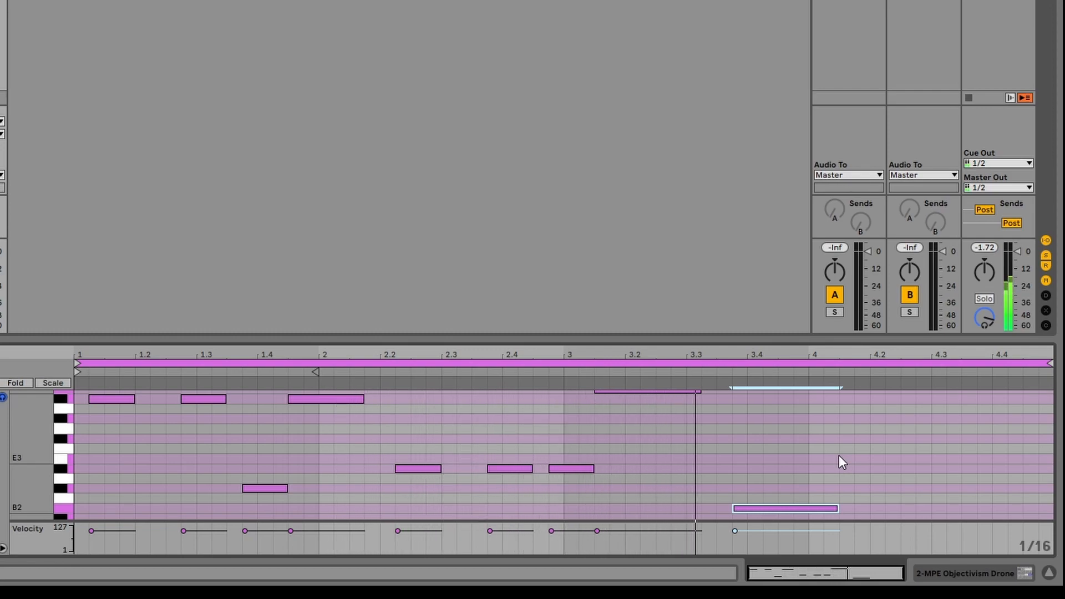
pyautogui.moveTo(754, 507); pyautogui.dragTo(780, 507)
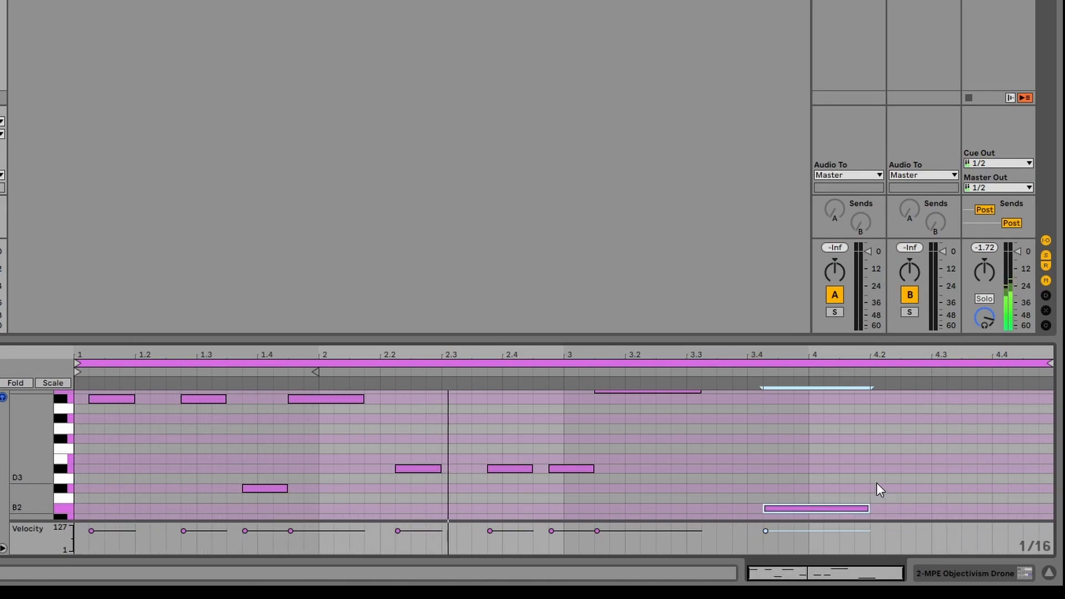
# - Add a D#3 note at 4.2.1 and an F#3 note at 4.3.1, each four sixteenths long
pyautogui.click(877, 464)
pyautogui.moveTo(880, 467); pyautogui.dragTo(925, 472)
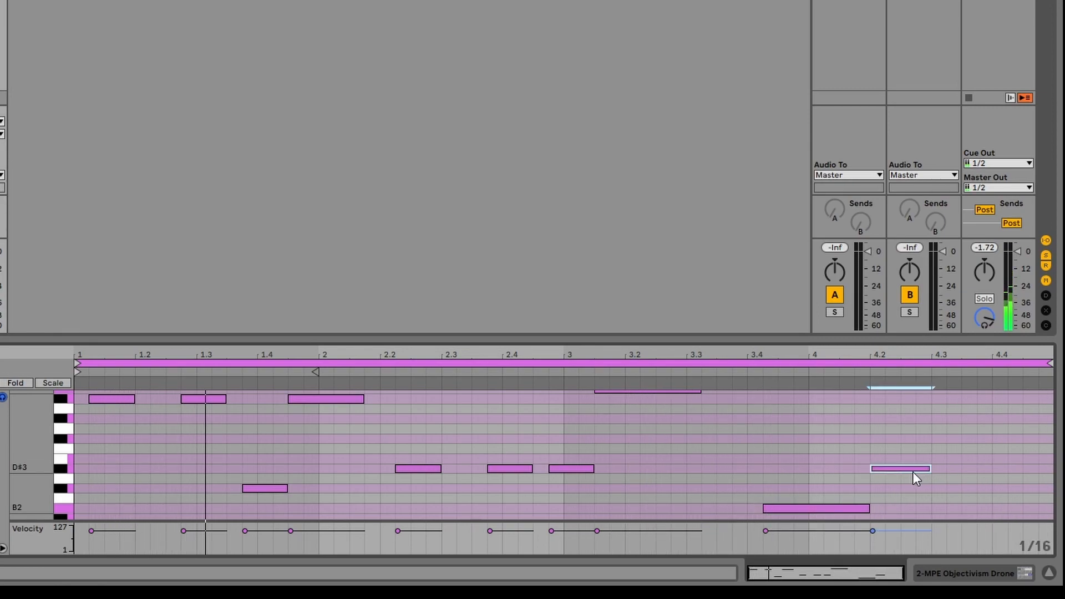
pyautogui.click(940, 439)
pyautogui.moveTo(947, 439); pyautogui.dragTo(991, 439)
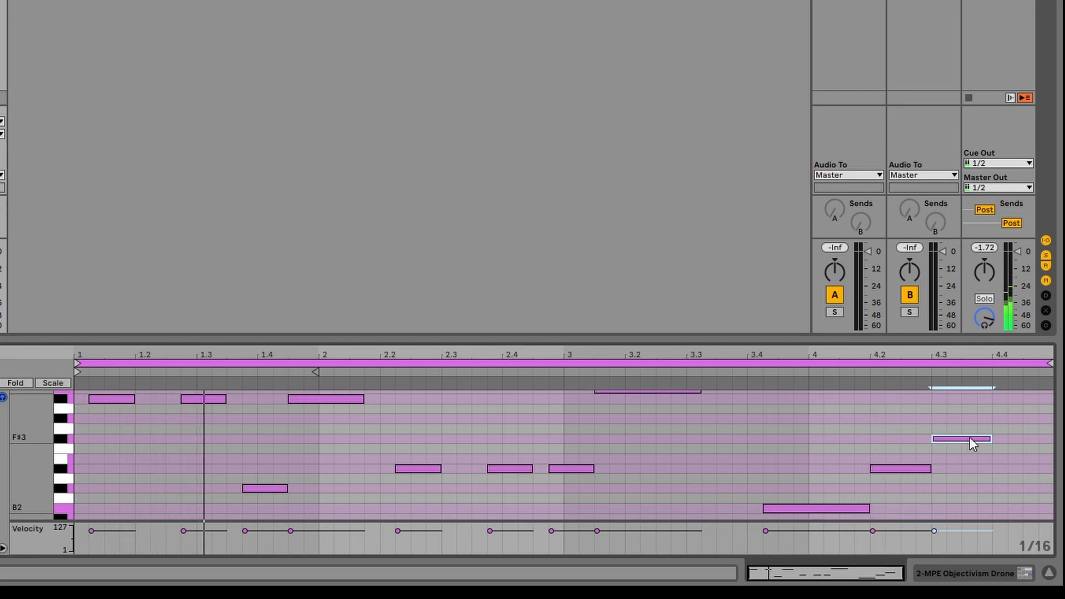
# - Try shifting the D#3 and F#3 notes in bar 4 slightly later, and return them to 4.2.1 and 4.3.1
pyautogui.moveTo(970, 438); pyautogui.dragTo(999, 438)
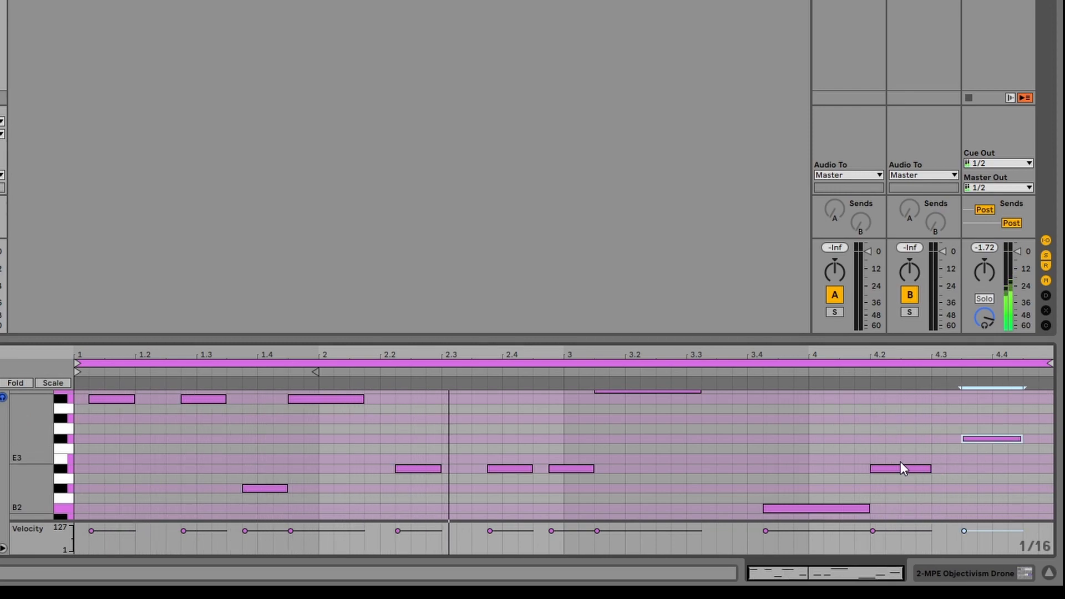
pyautogui.moveTo(904, 468); pyautogui.dragTo(916, 468)
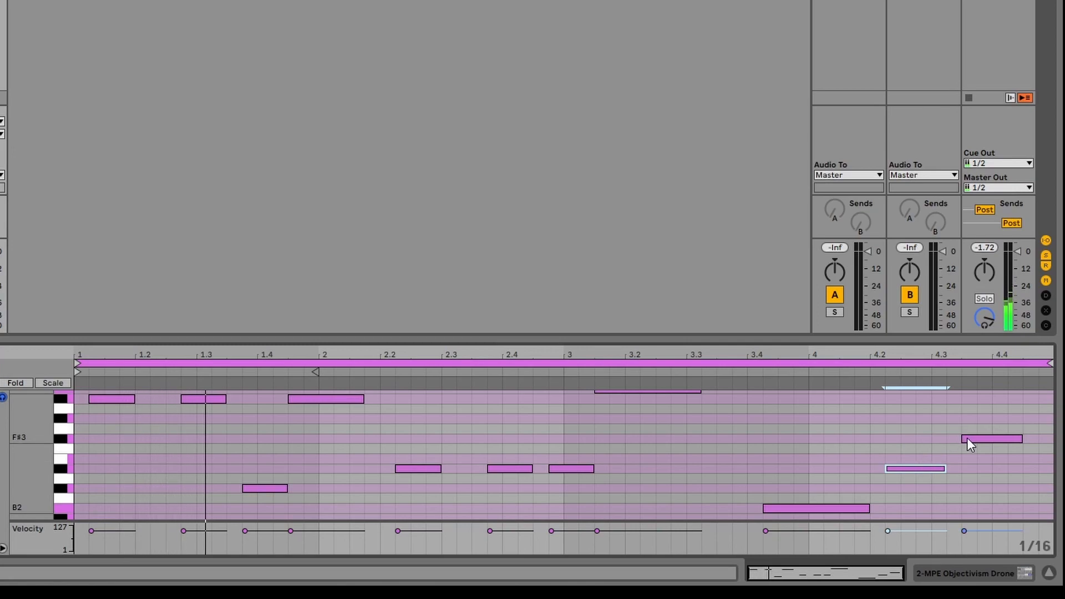
pyautogui.moveTo(969, 439); pyautogui.dragTo(958, 441)
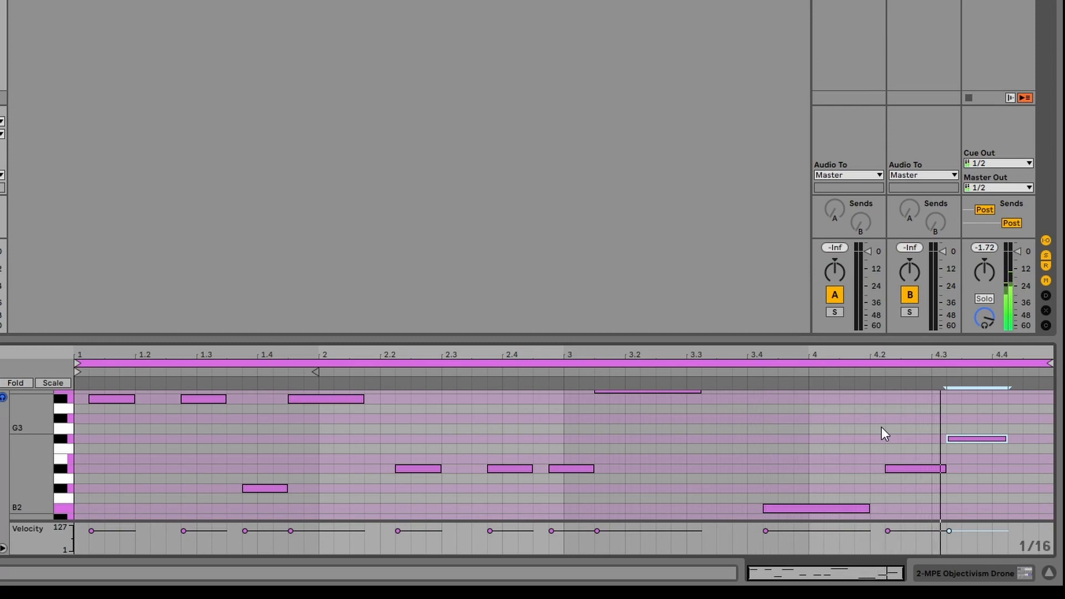
pyautogui.moveTo(903, 468); pyautogui.dragTo(889, 469)
pyautogui.moveTo(976, 438); pyautogui.dragTo(962, 439)
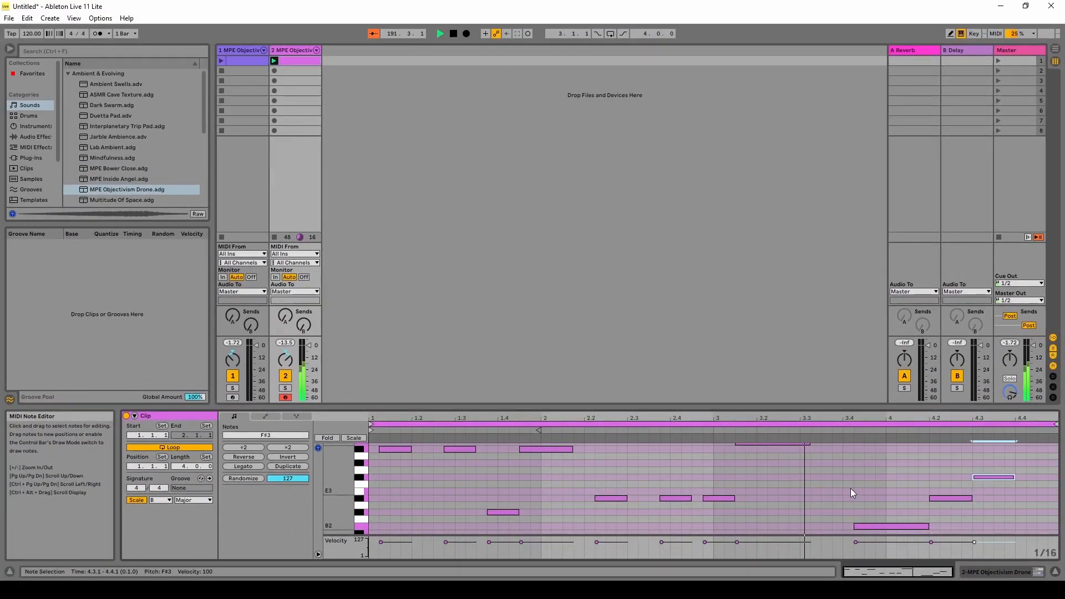
# - Launch the track 1 clip alongside track 2 and show the track 2 clip's notes again
pyautogui.click(220, 62)
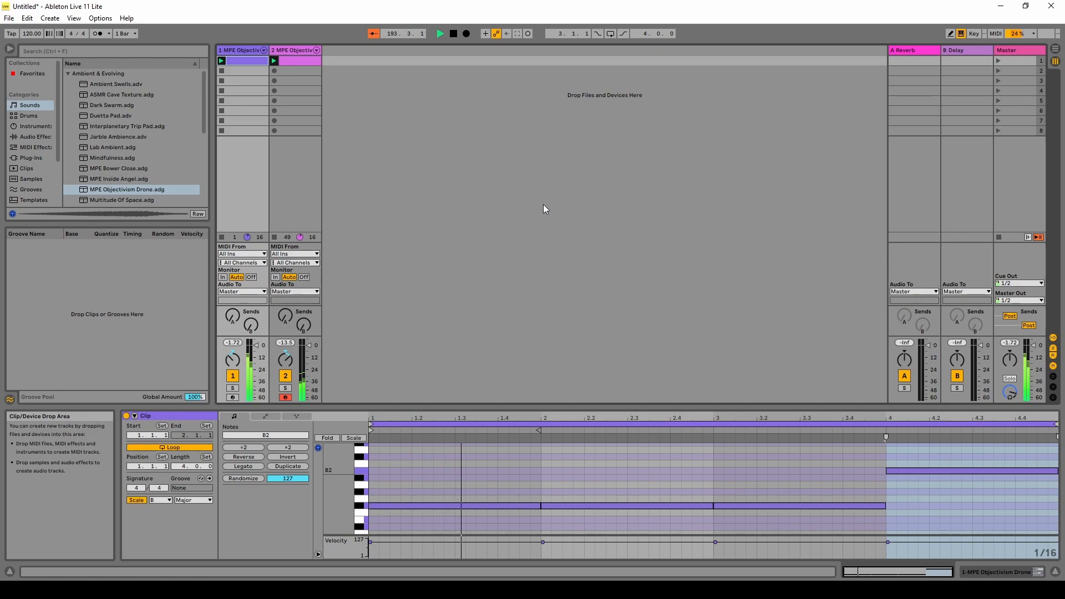
pyautogui.click(285, 59)
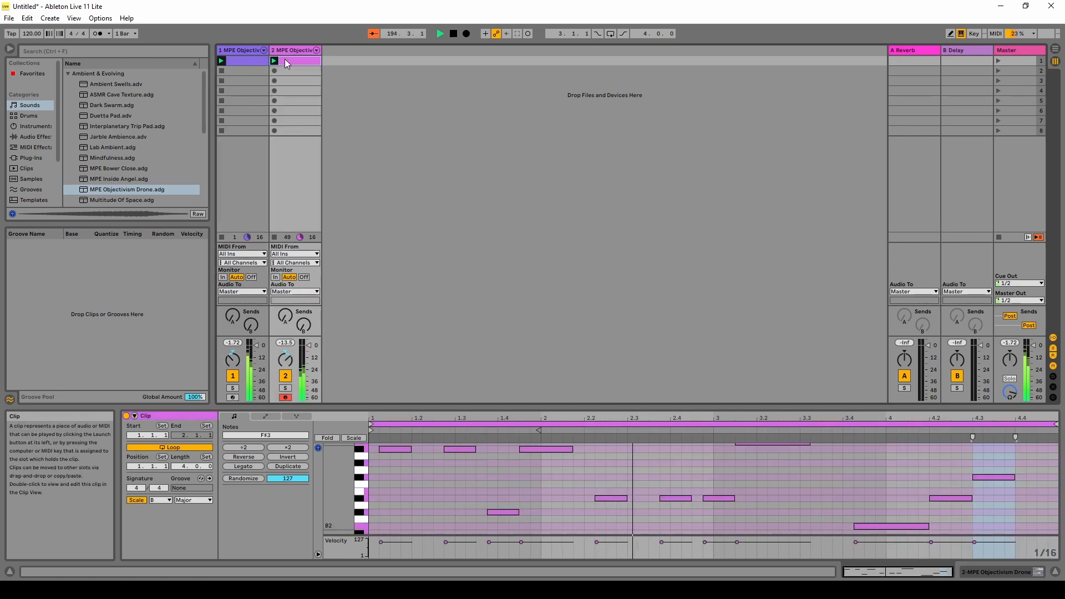